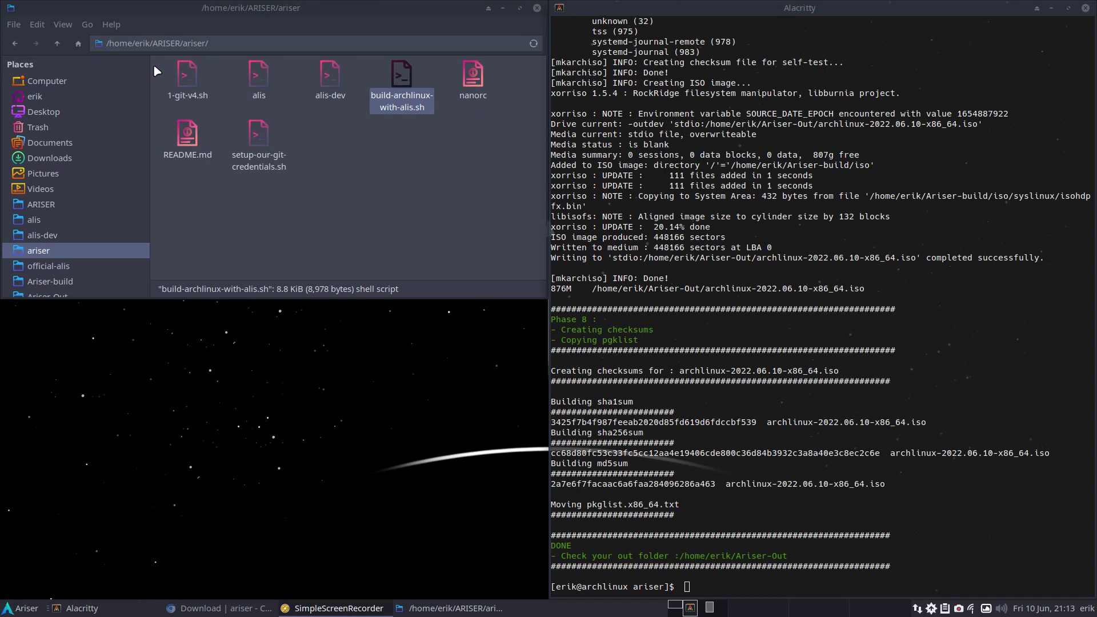
Step: Open build-archlinux-with-alis.sh in Sublime Text, highlight archiso version 64-1 on line 41, then minimize the editor
left_click(57, 42)
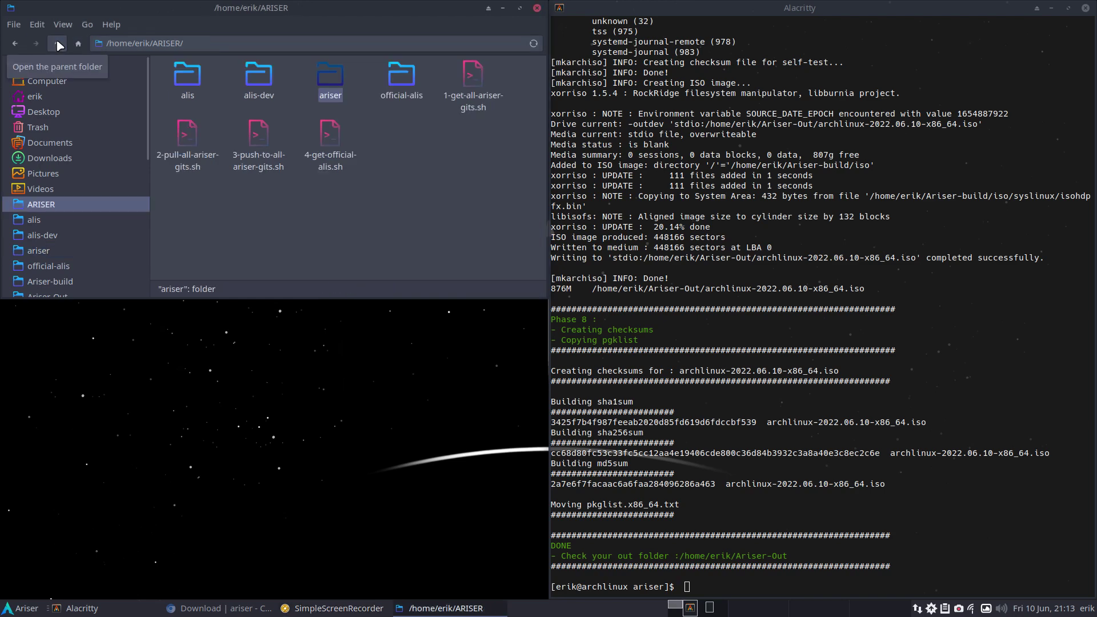
double_click(330, 84)
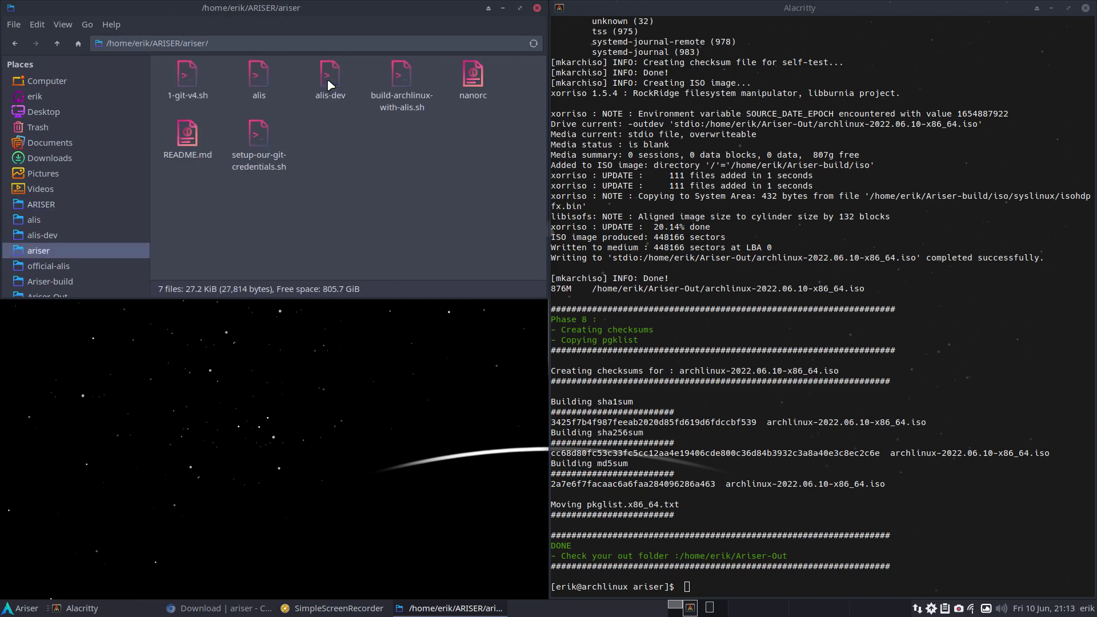
double_click(393, 84)
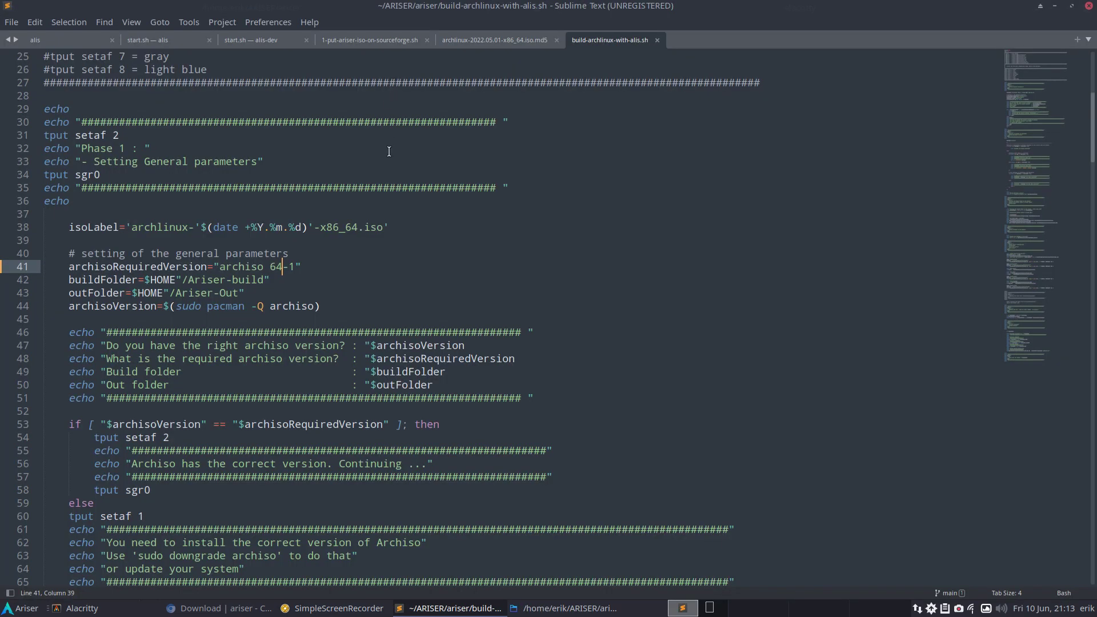
left_click_drag(269, 267, 296, 267)
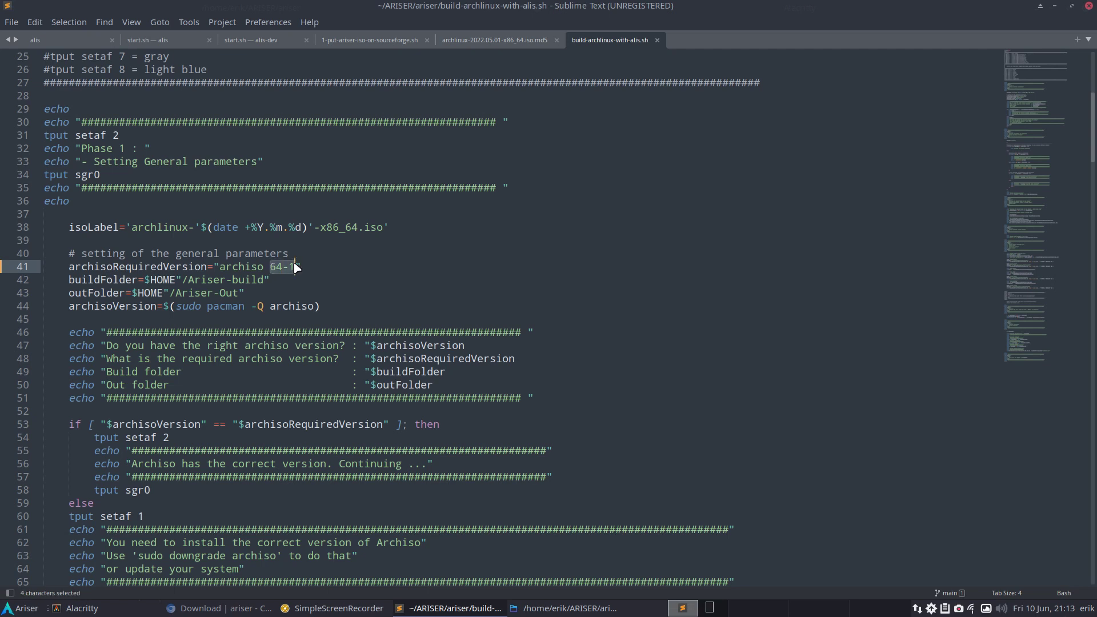
left_click(1056, 7)
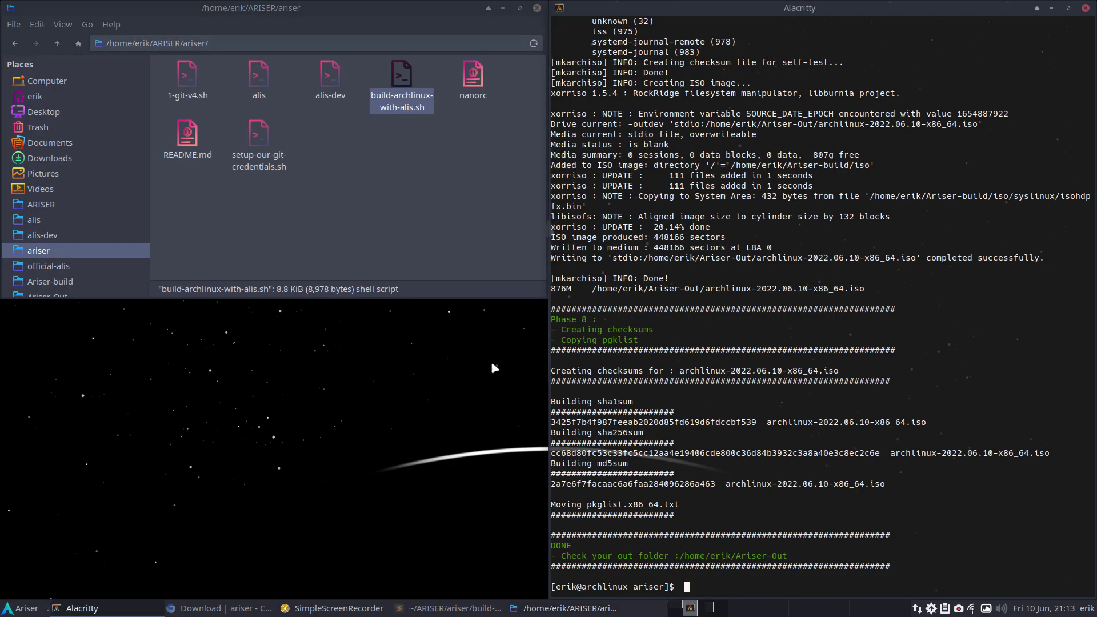
Step: Mount archlinux-2022.06.10-x86_64.iso as ARISER's optical disk and boot the machine
left_click(402, 426)
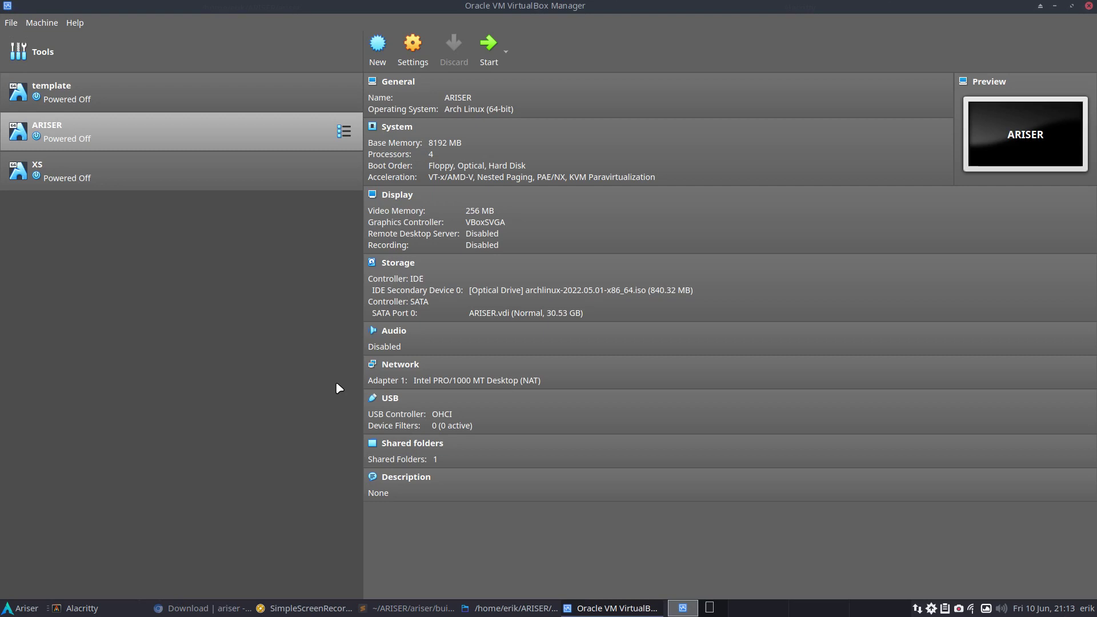
left_click(566, 291)
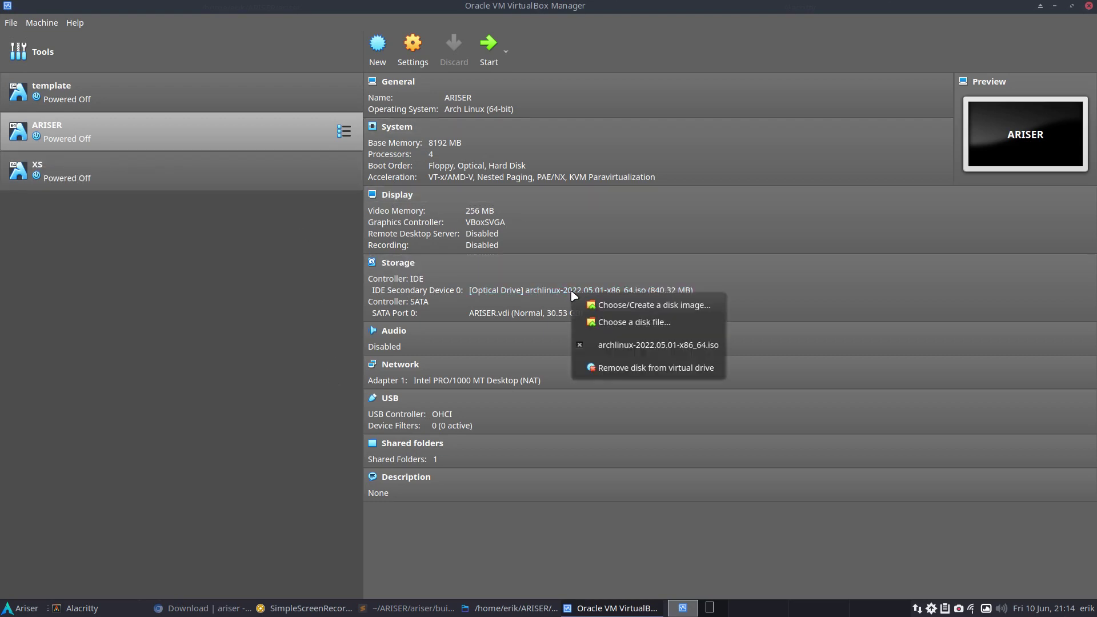
left_click(608, 322)
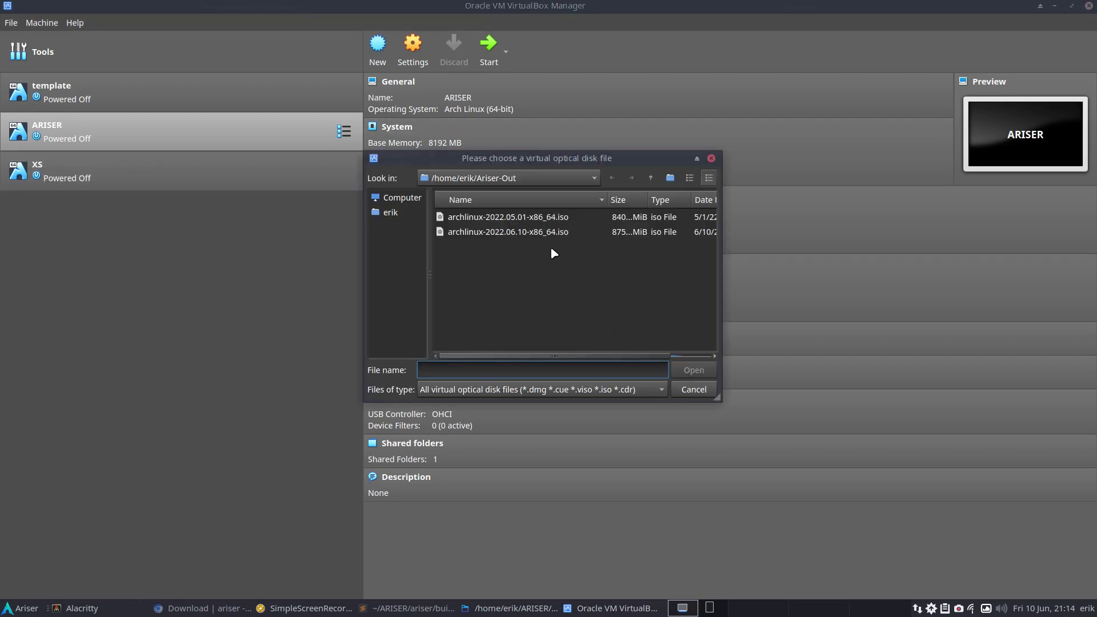
left_click(560, 233)
left_click(694, 370)
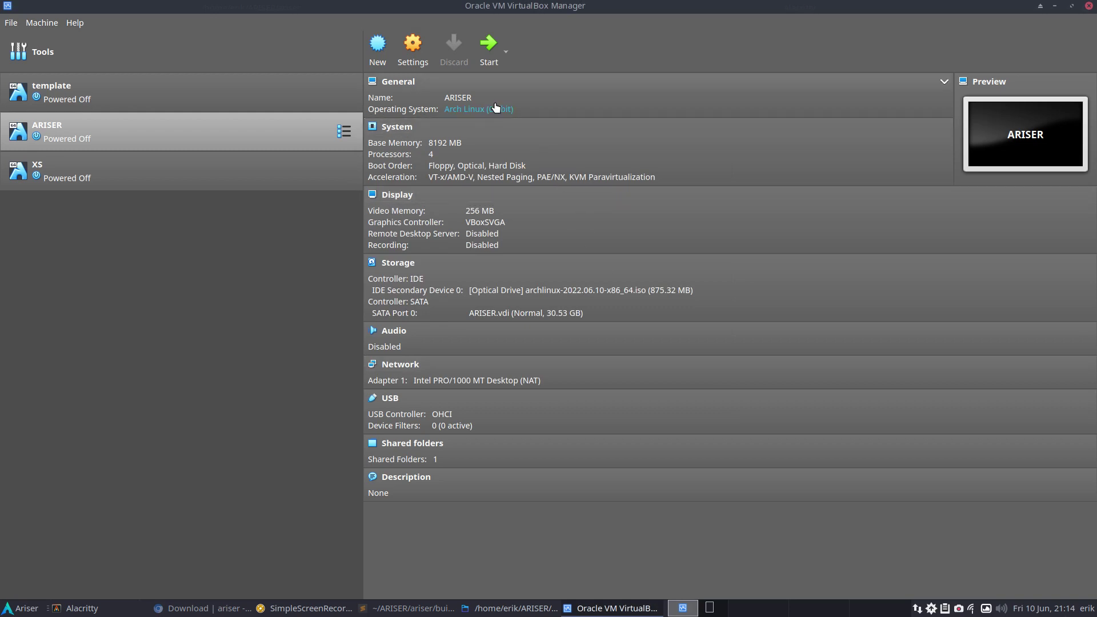
left_click(487, 57)
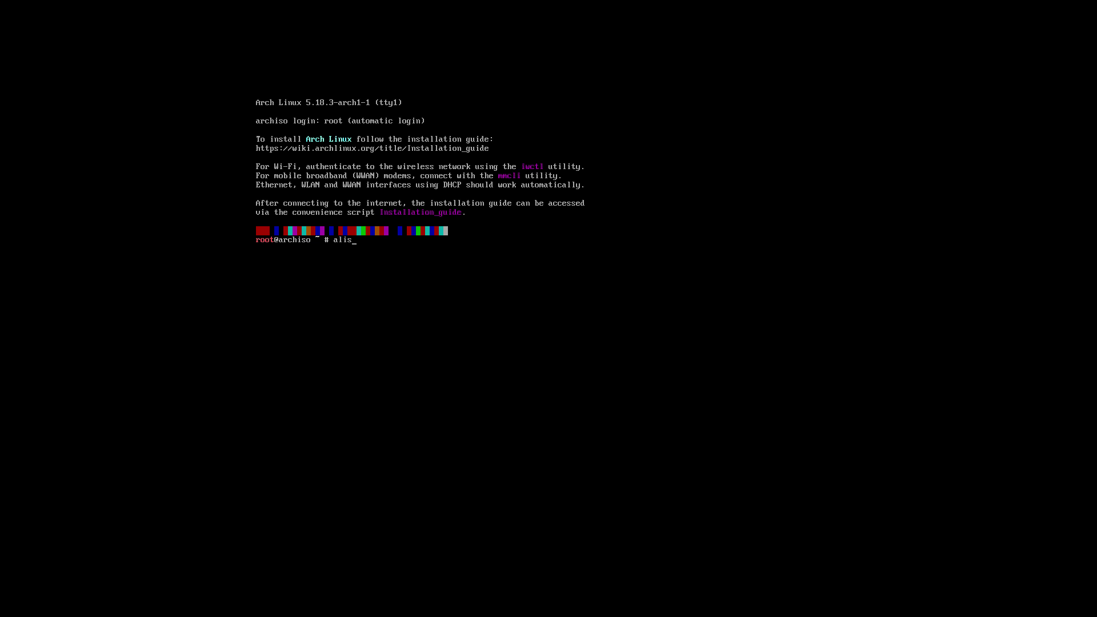
Step: Run alis, answering y to update from github and y to the disk-wiping warning
key("Return")
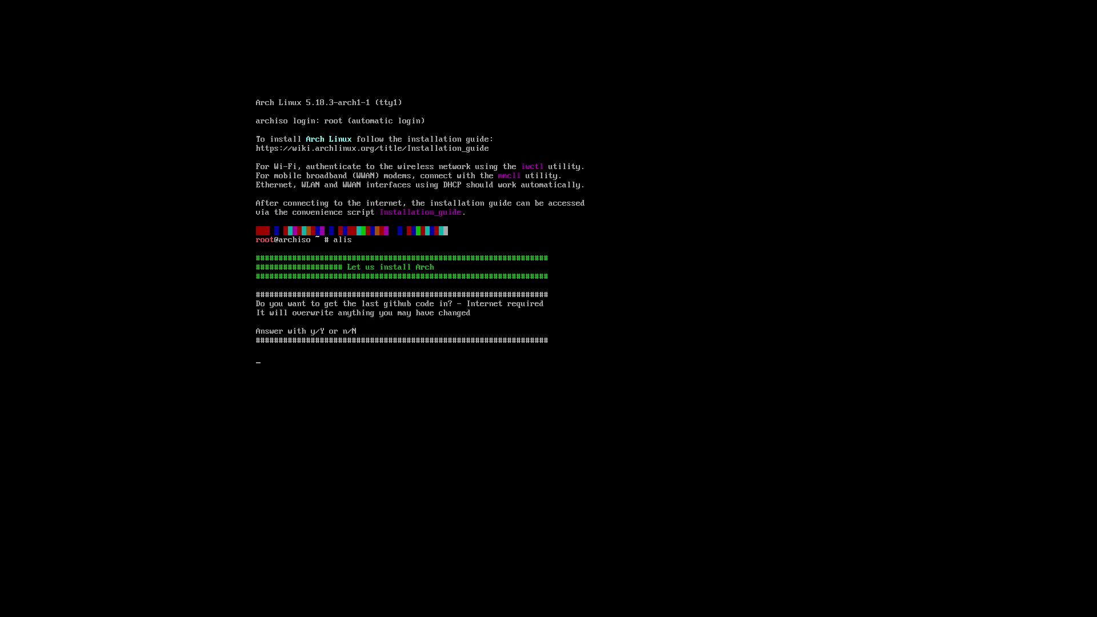
type("y")
key("Return")
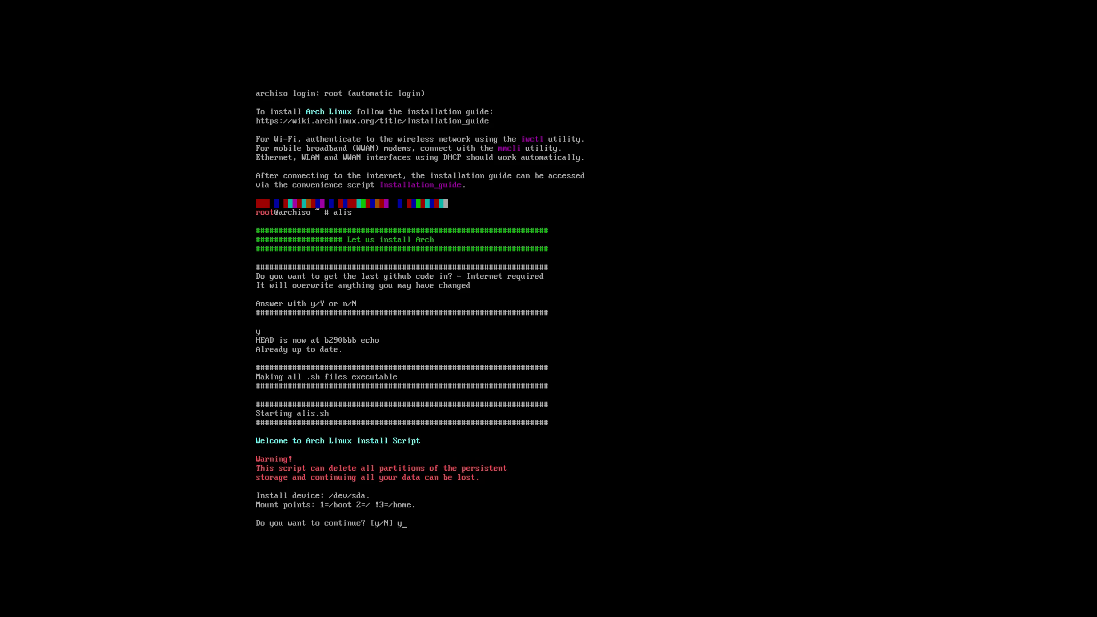
type("y")
key("Return")
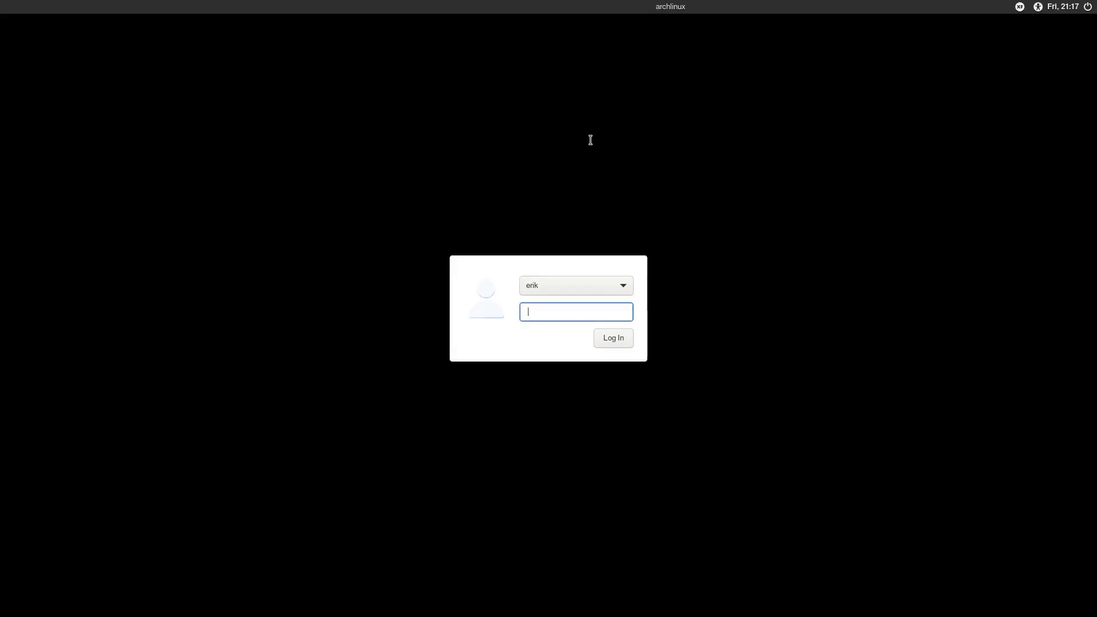
Step: Enter the user password at the login screen to reach the Xfce desktop
type("****")
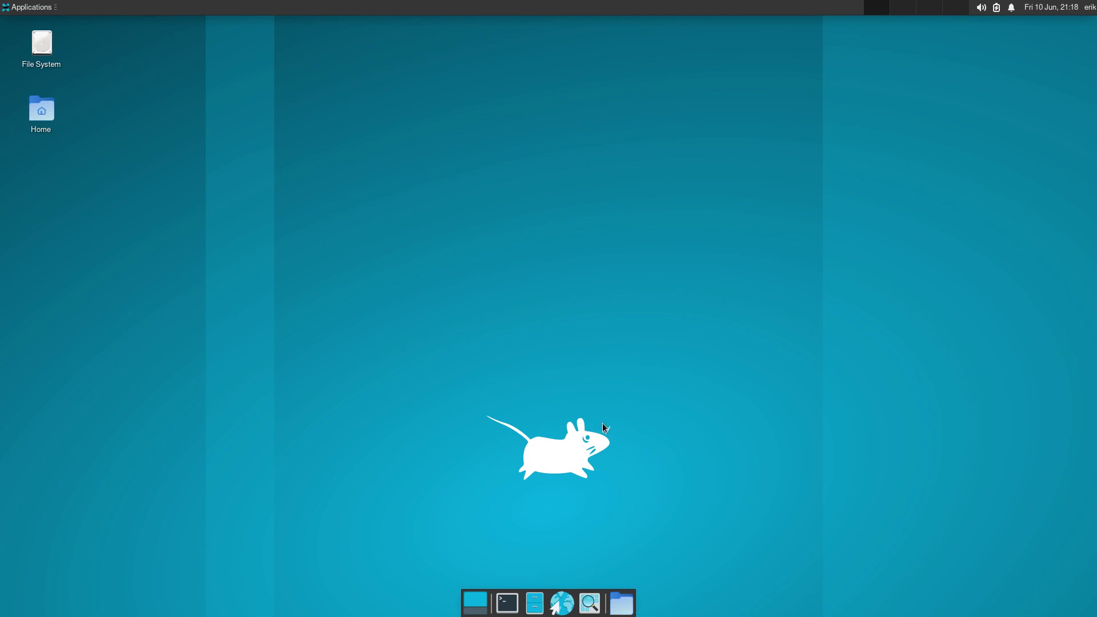
Step: In a new terminal, run screenfetch and then neofetch to show system info
left_click(507, 603)
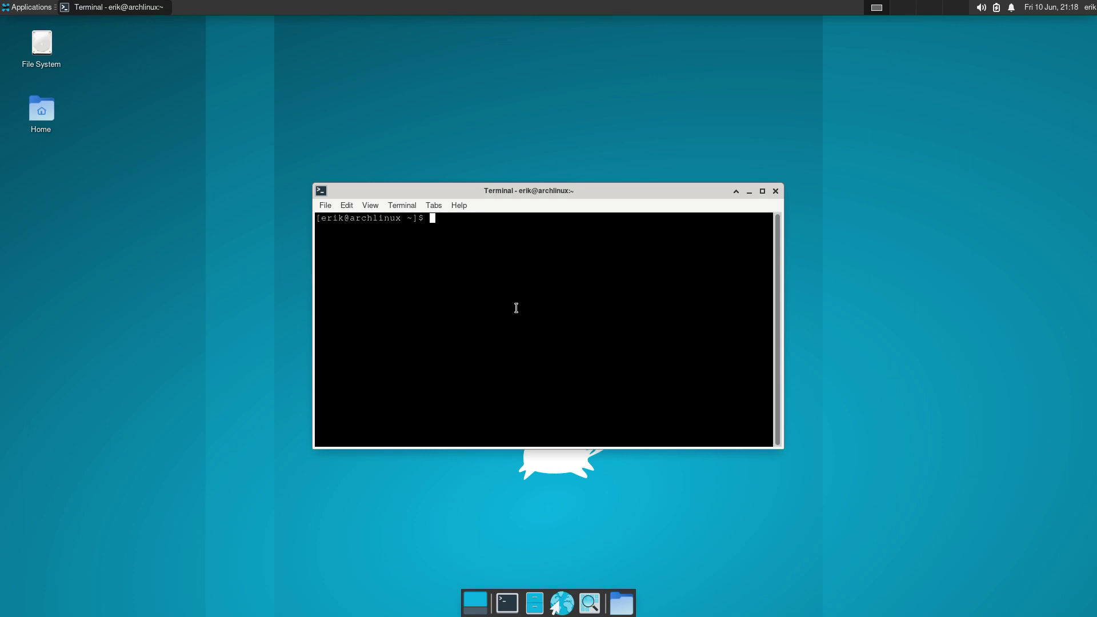
type("screenfetc")
type("h")
key("Return")
type("no")
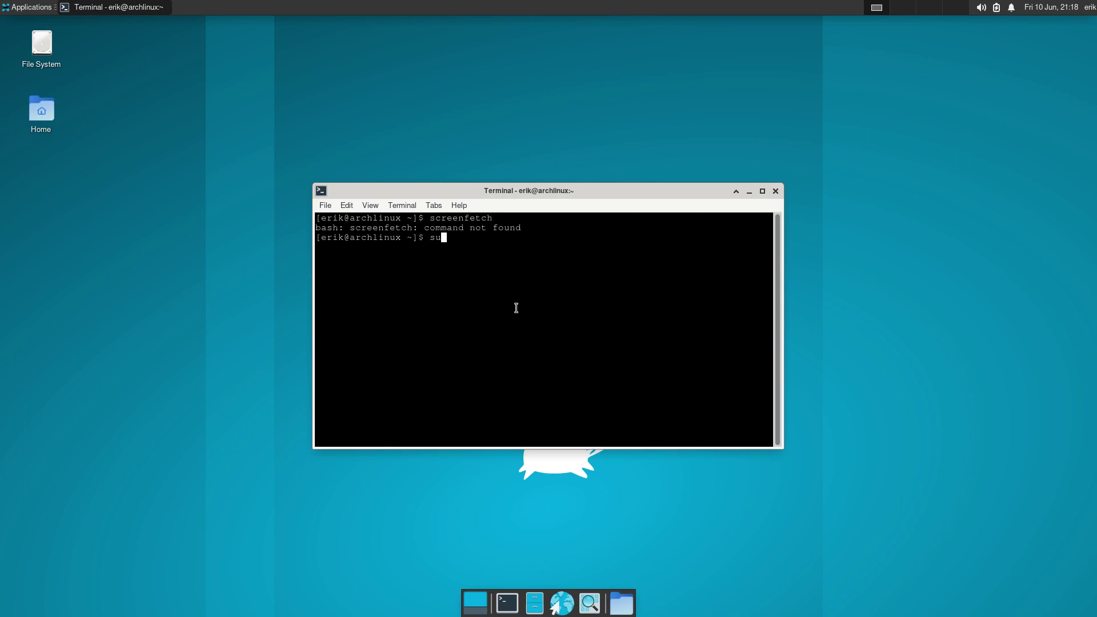
key("BackSpace")
key("BackSpace")
type("noef")
key("BackSpace")
key("BackSpace")
key("BackSpace")
type("eofetch")
key("Return")
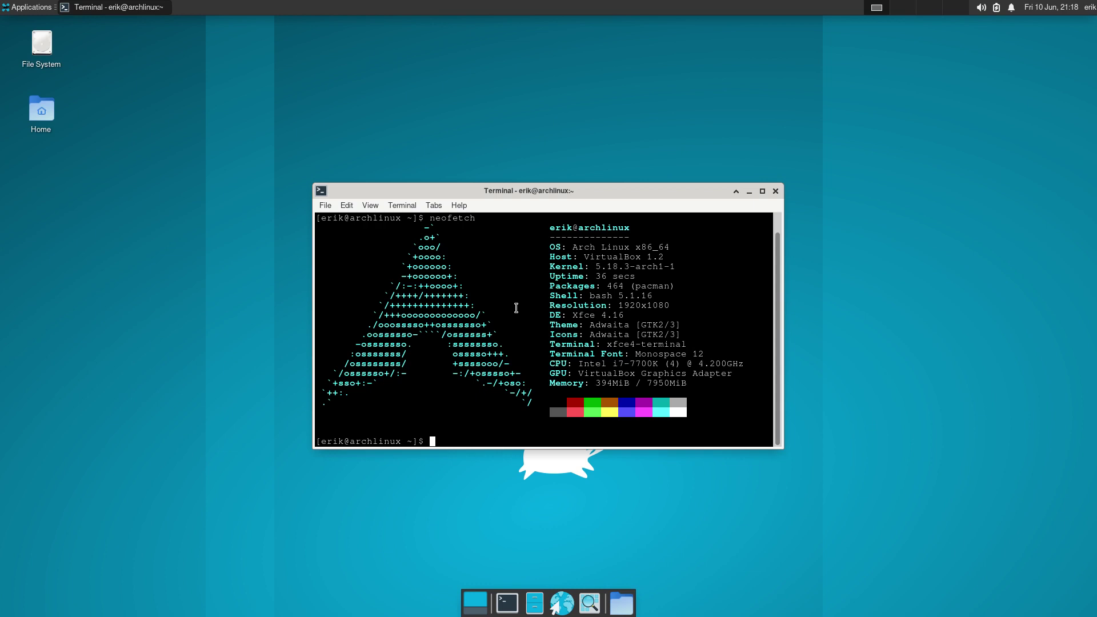
Step: Fully upgrade the system with sudo pacman -Syyu, supplying the sudo password
type("sudo pacman -Syyu")
key("Return")
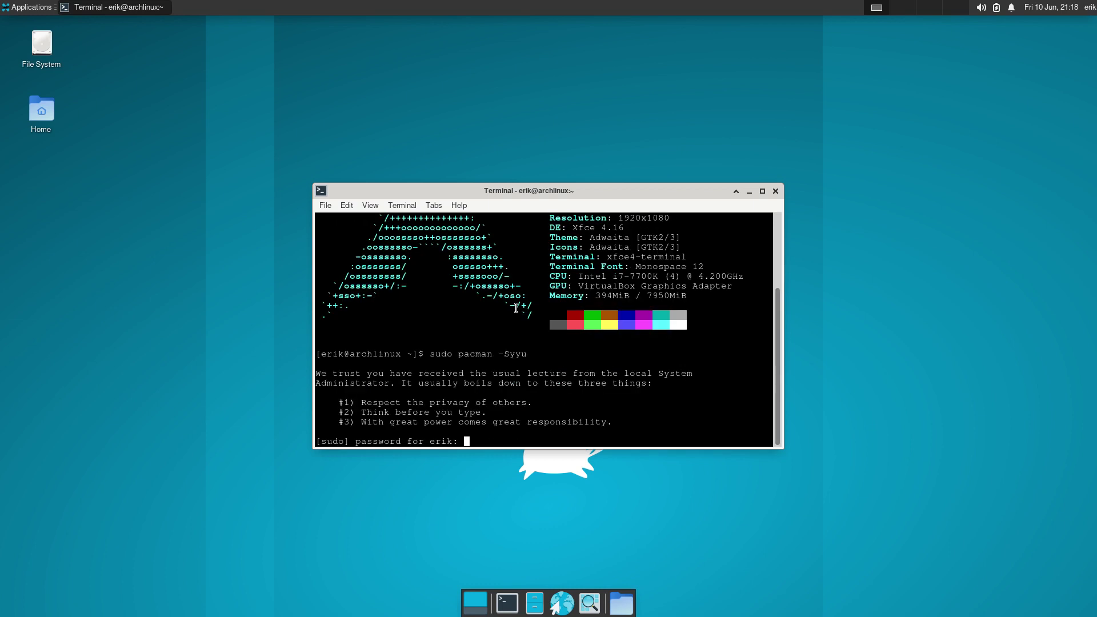
key("Return")
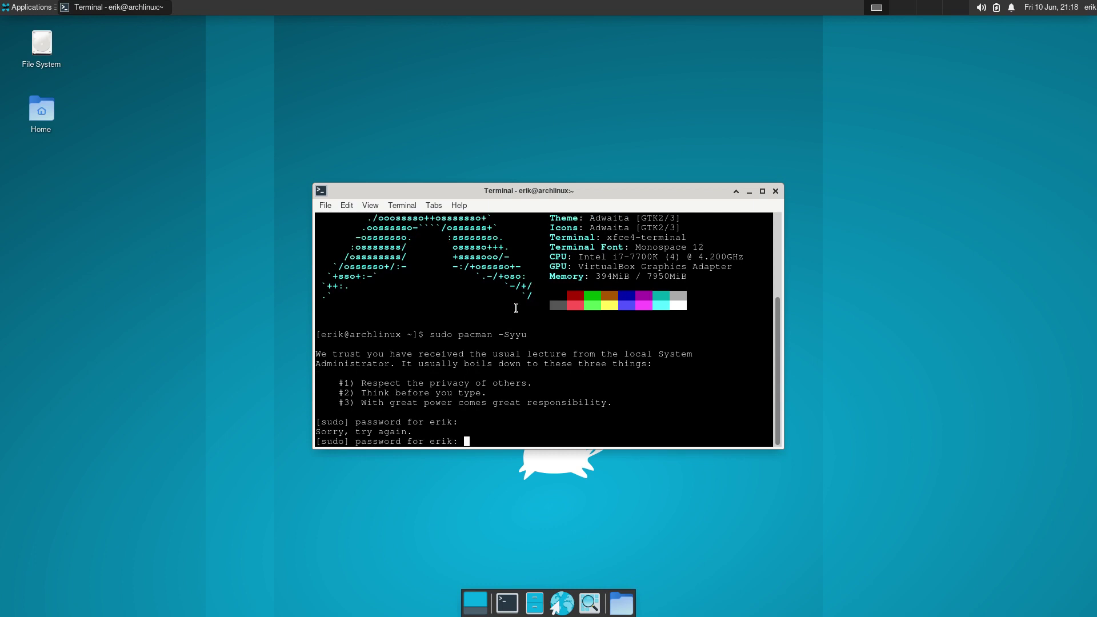
key("Return")
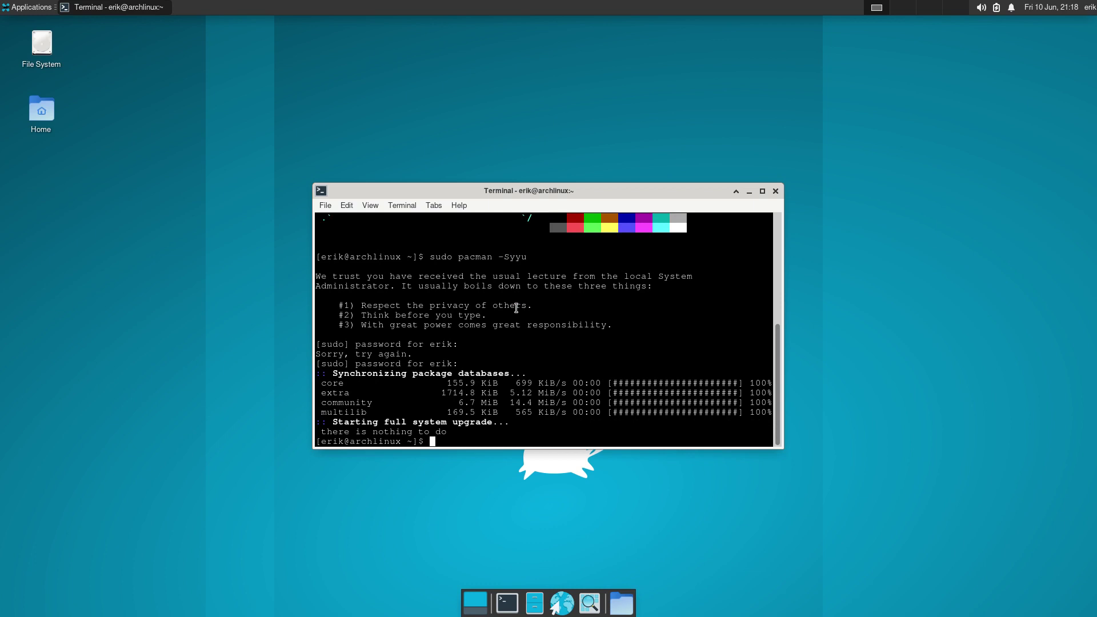
Step: Run get-nemesis-on-ariser to clone the arcolinux-nemesis scripts
type("get-")
key("Tab")
key("Return")
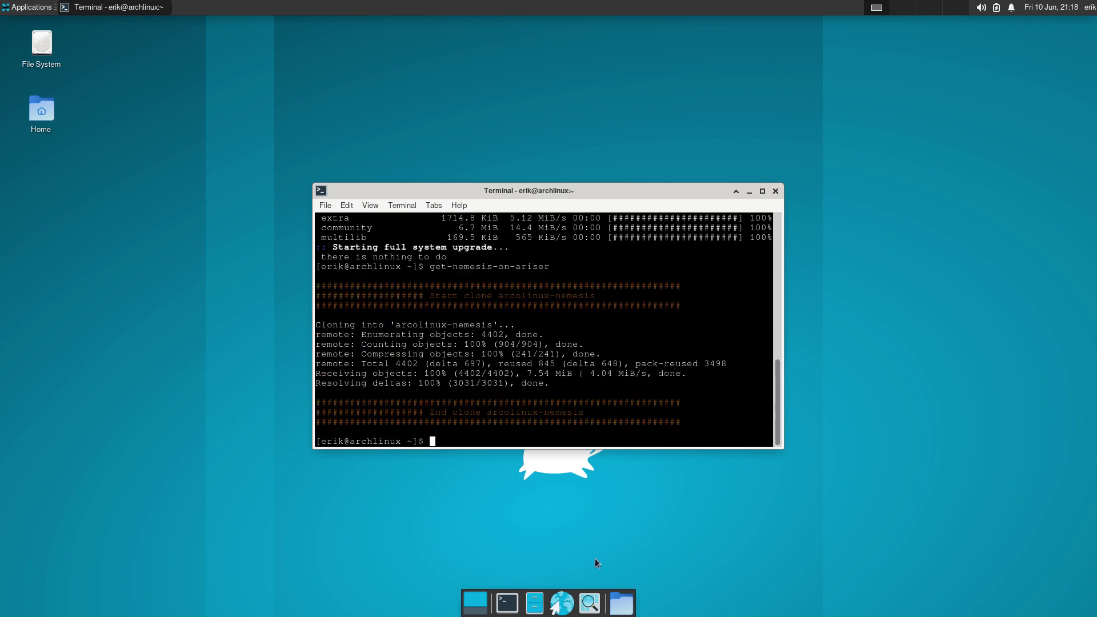
Step: Open a terminal in the DATA/arcolinux-nemesis folder from the dock's places menu
left_click(622, 604)
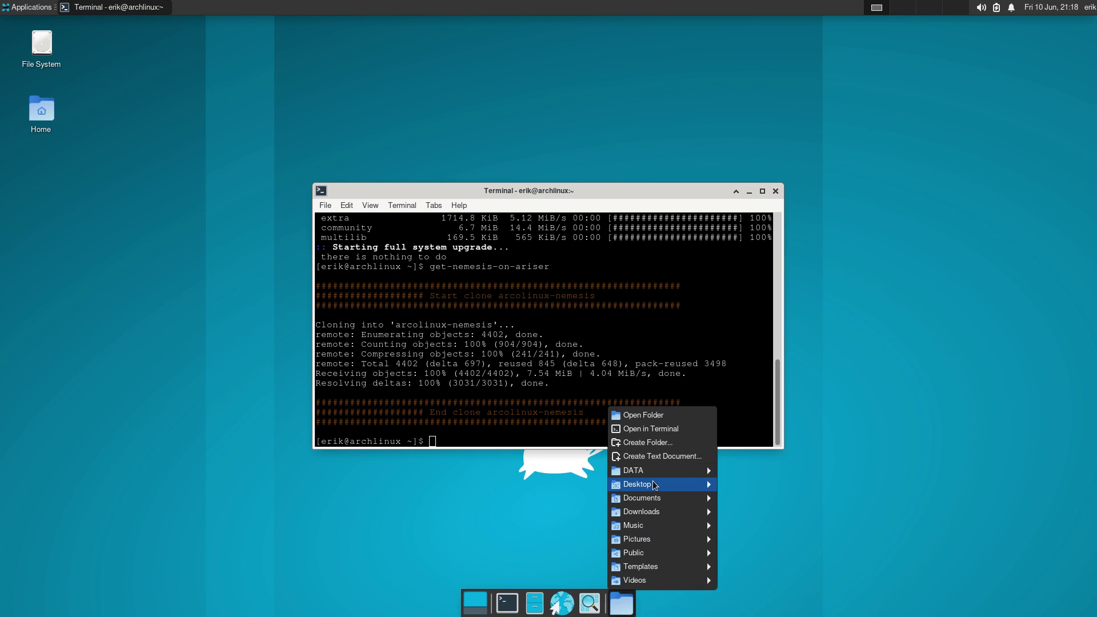
mouse_move(668, 472)
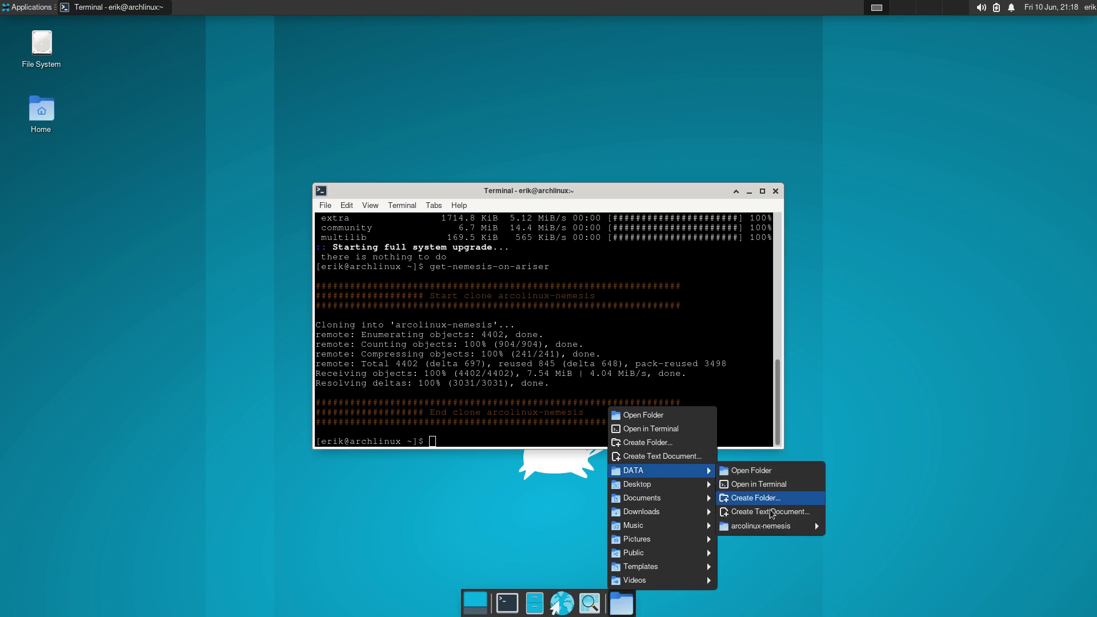
mouse_move(787, 527)
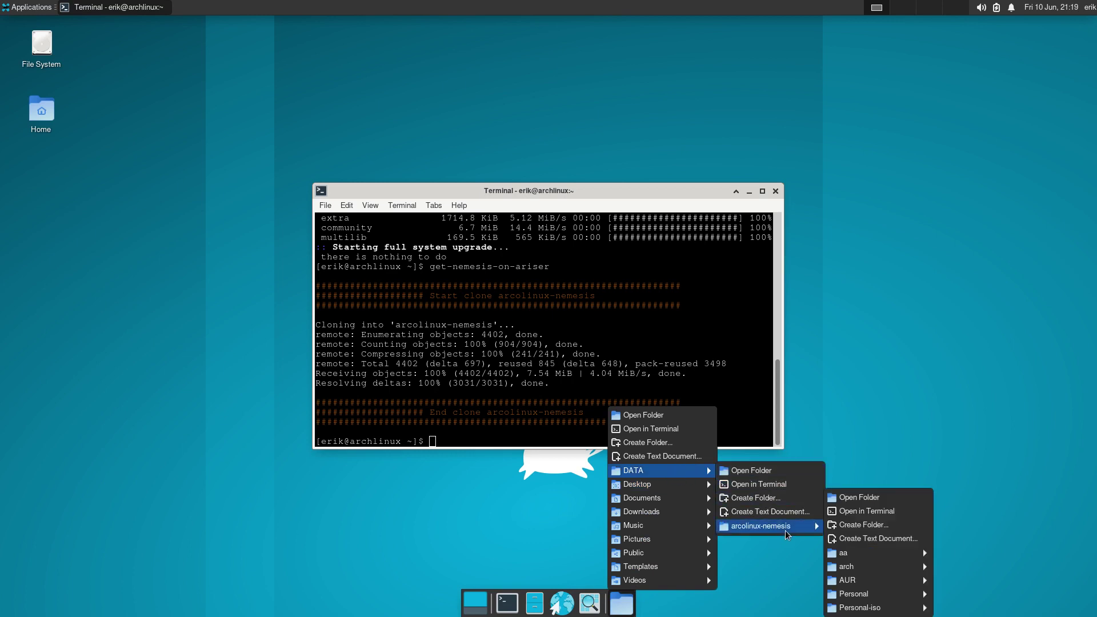
left_click(879, 512)
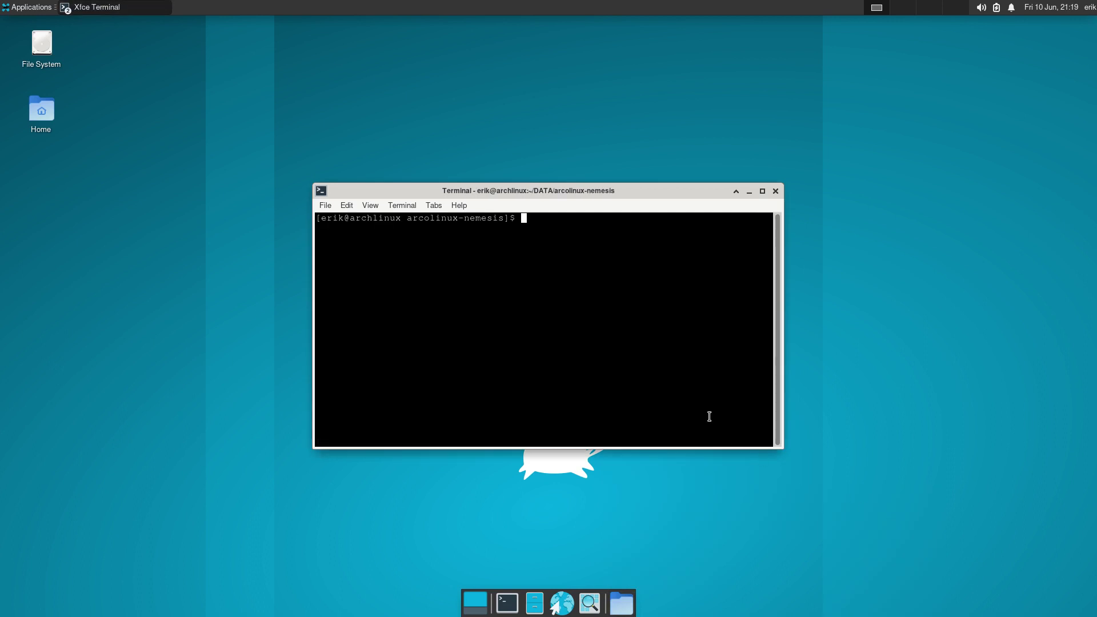
Step: Run ./0-current-choices.sh with the sudo password until ALL DONE, then sudo reboot
type("./0")
key("Tab")
key("Return")
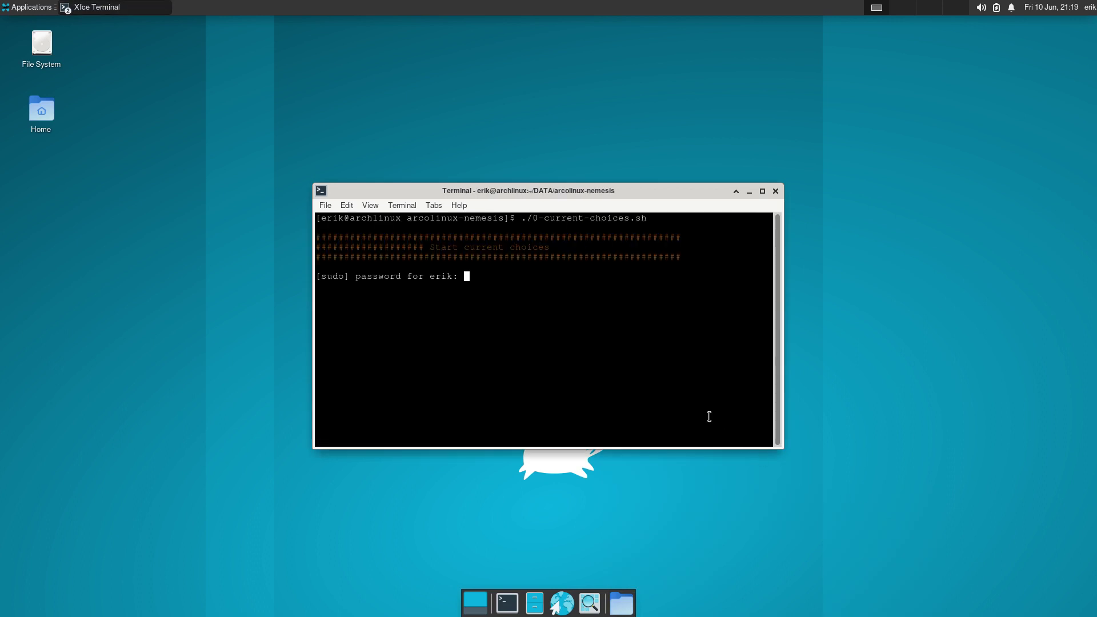
key("Return")
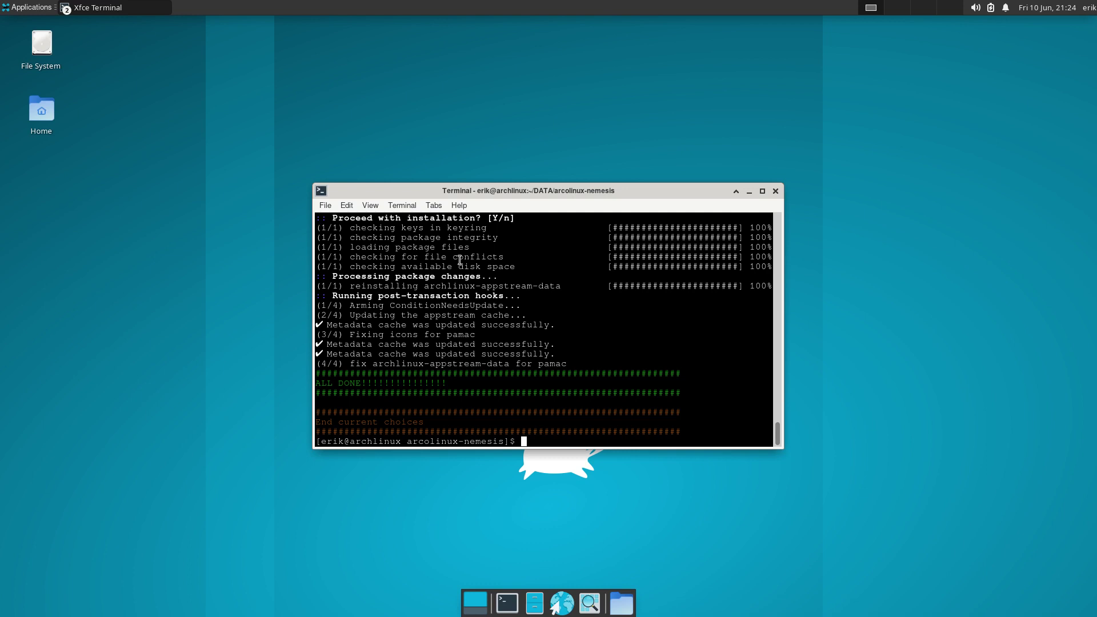
type("sudo reboot")
key("Return")
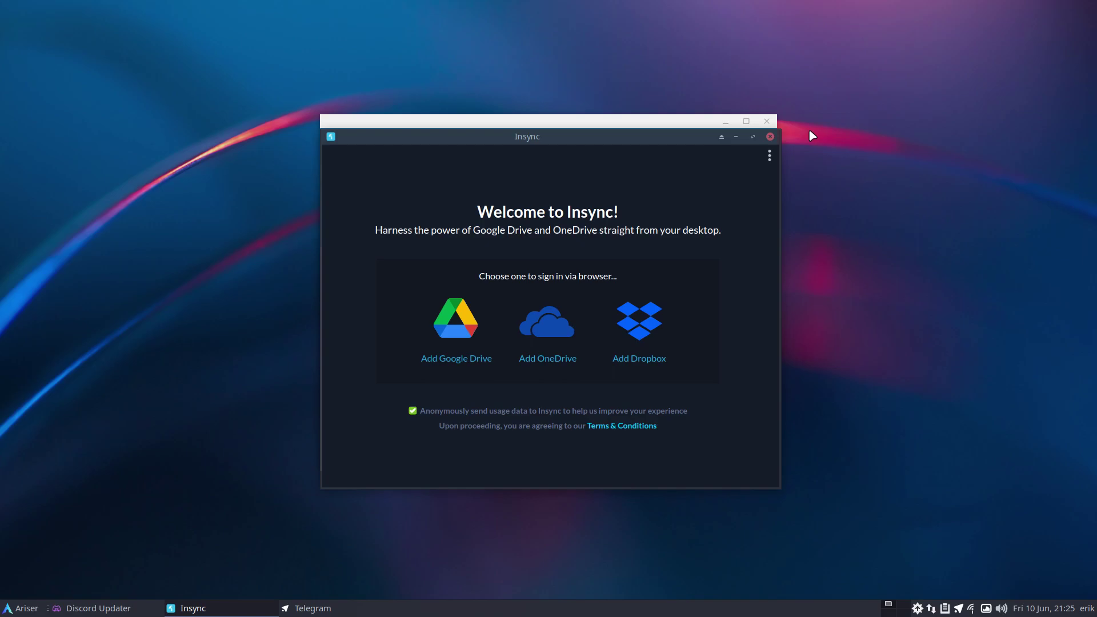
Step: Close Insync, Telegram, Firefox and Discord, browsing the Whisker menu's Settings and Development categories between
left_click(770, 137)
left_click(767, 123)
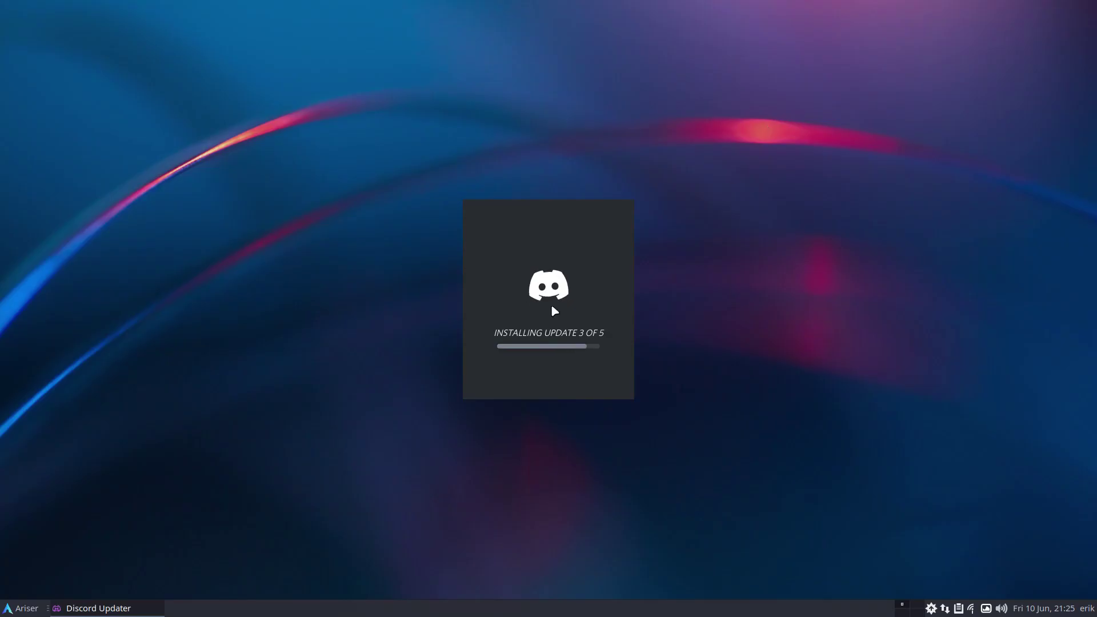
left_click(4, 610)
left_click(5, 609)
left_click(4, 609)
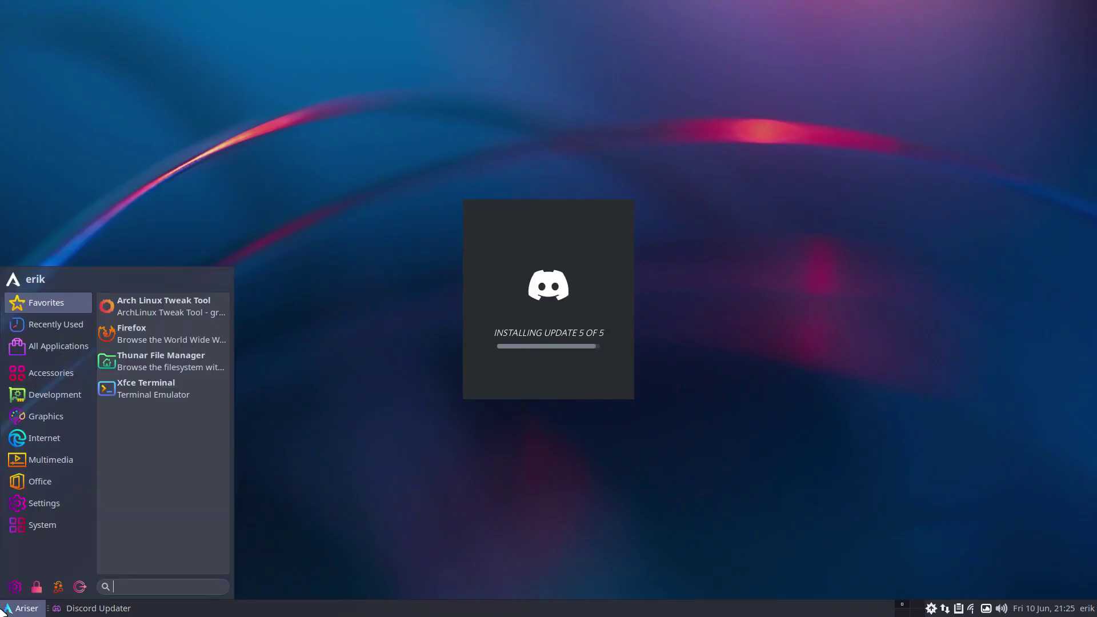
left_click(51, 503)
left_click(54, 395)
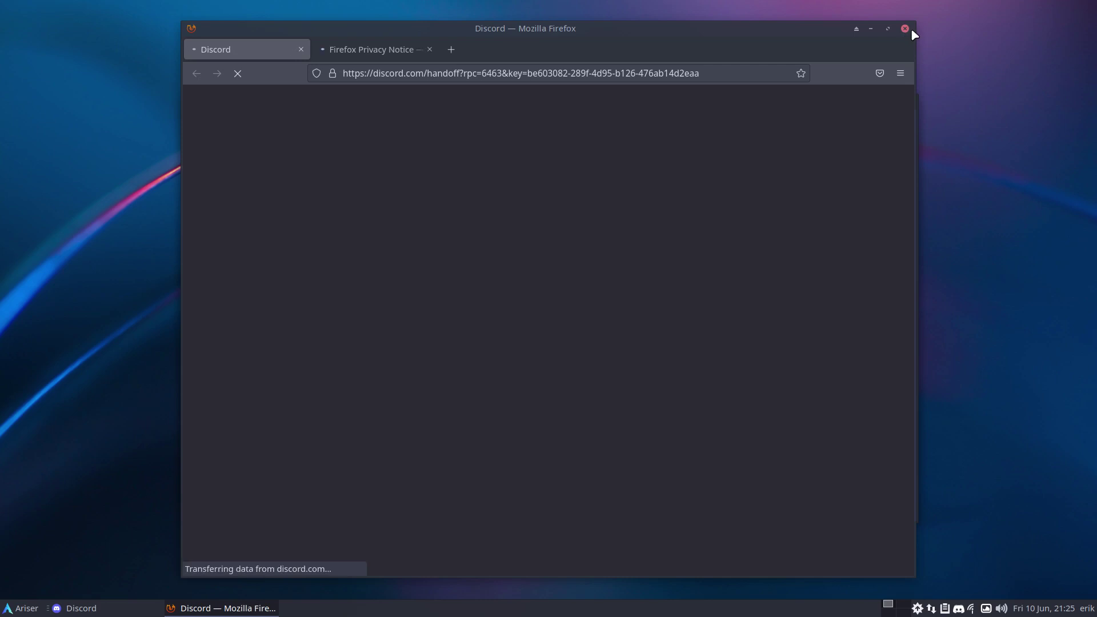
left_click(906, 29)
left_click(906, 102)
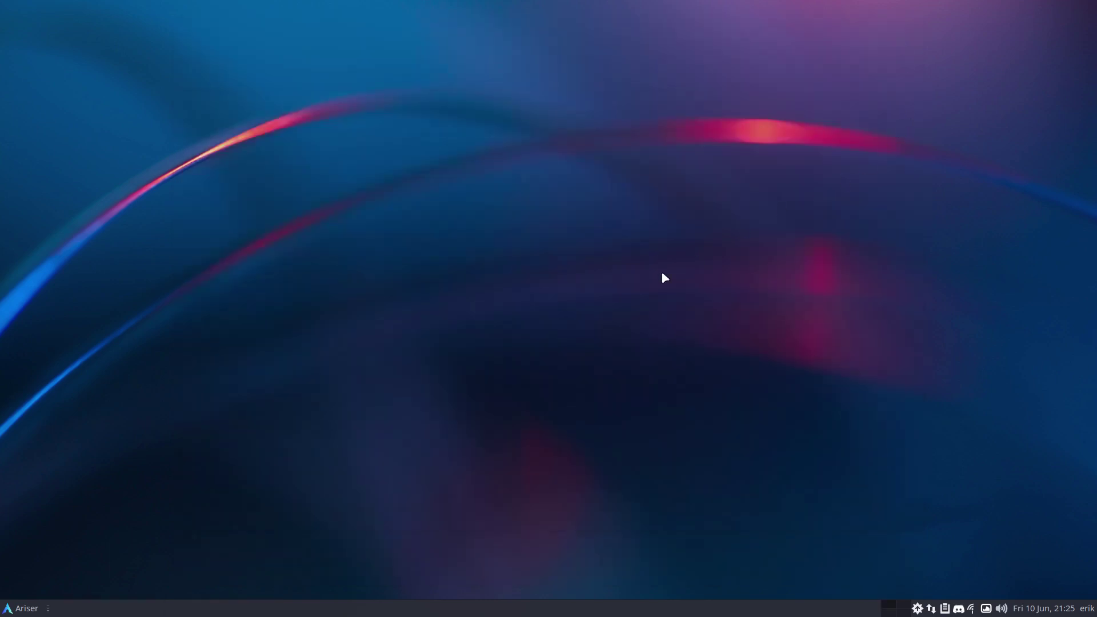
left_click(6, 609)
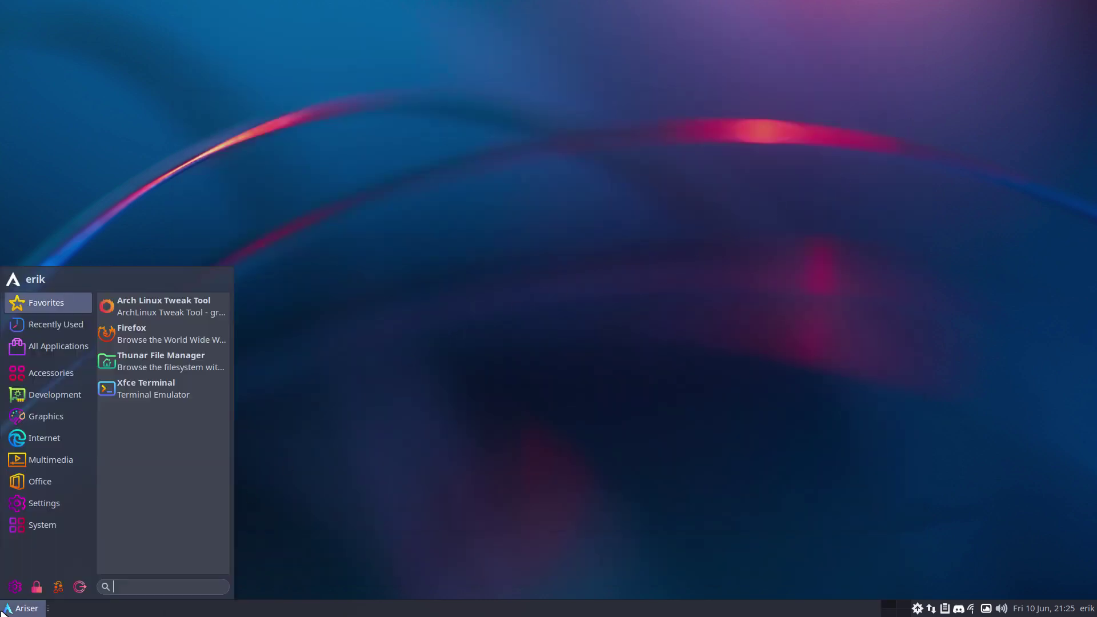
left_click(444, 307)
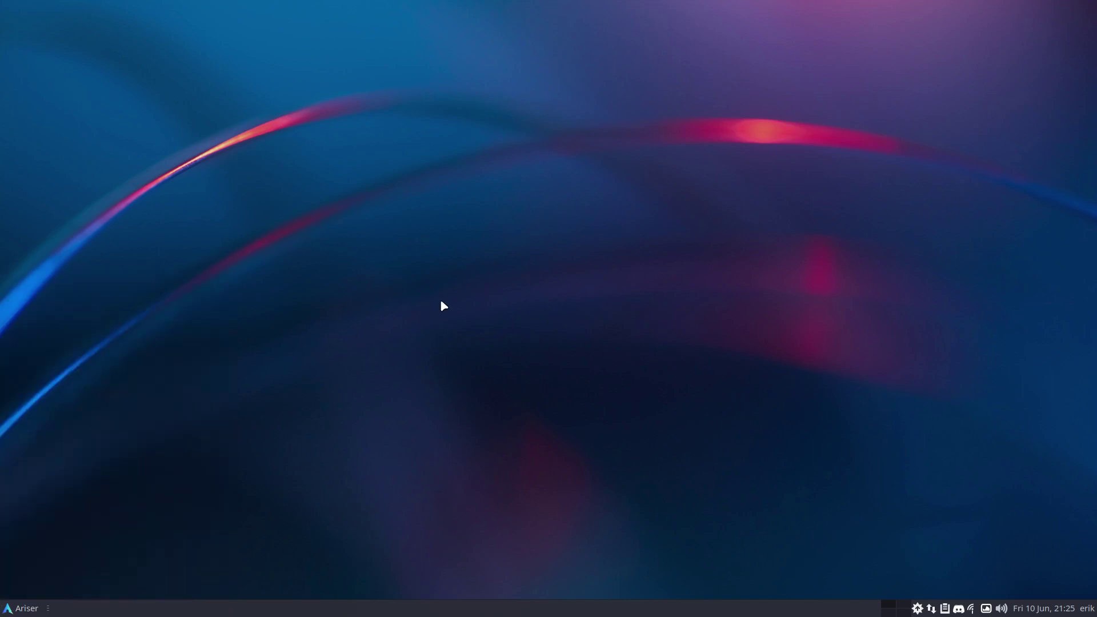
Step: In the F12 drop-down terminal, run sudo pacman -S fluent-icon-theme-git with the sudo password
key("F12")
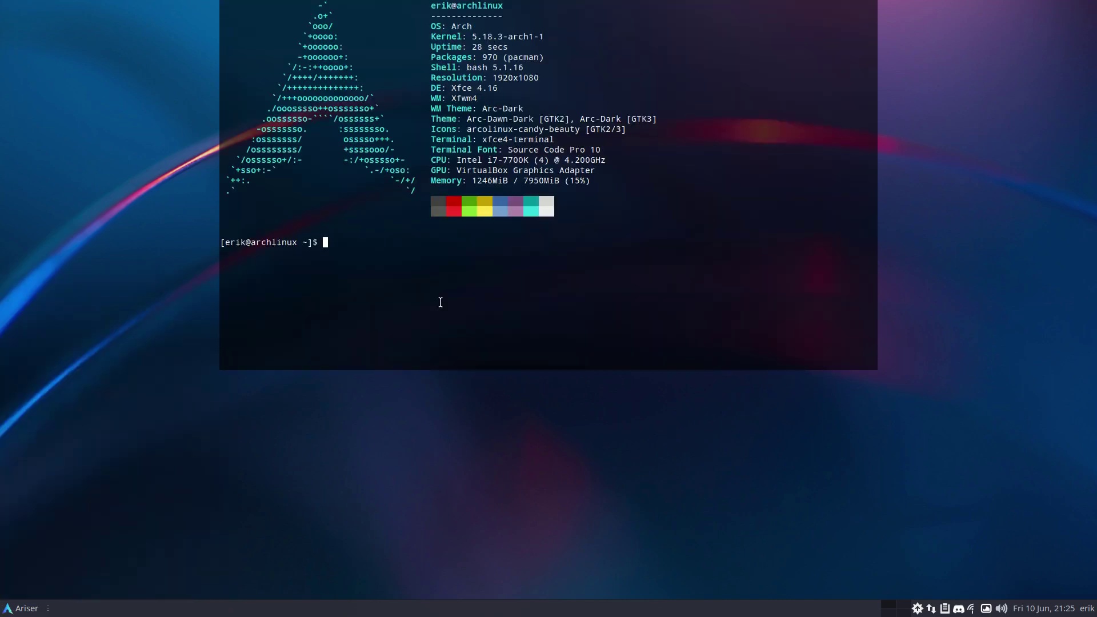
type("sudo pacman -S fluent-icon-theme-git")
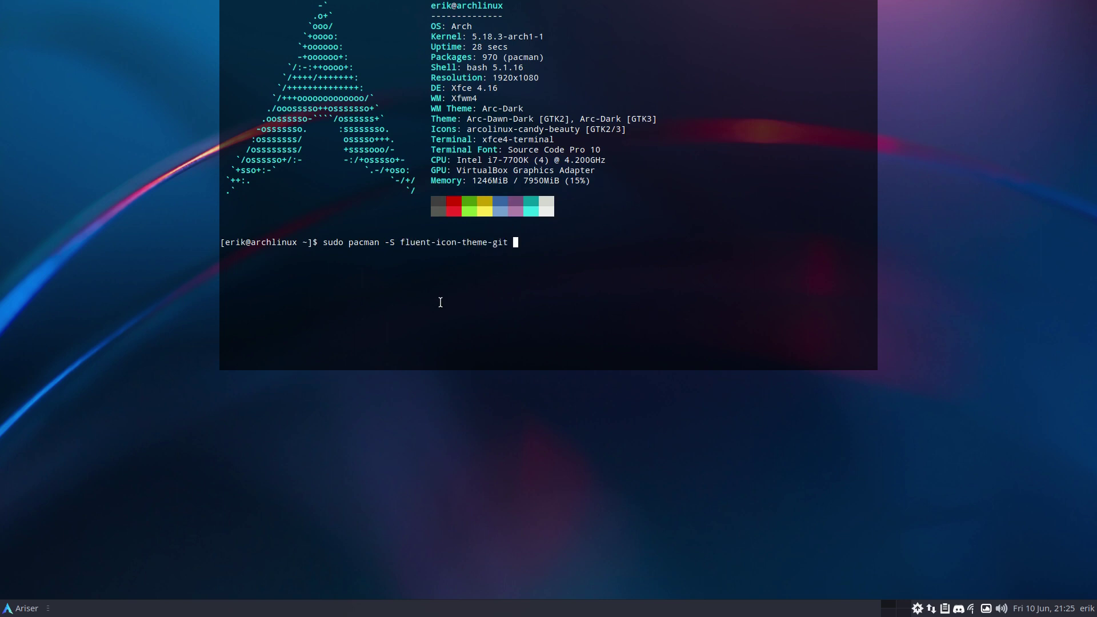
key("Return")
key("Return")
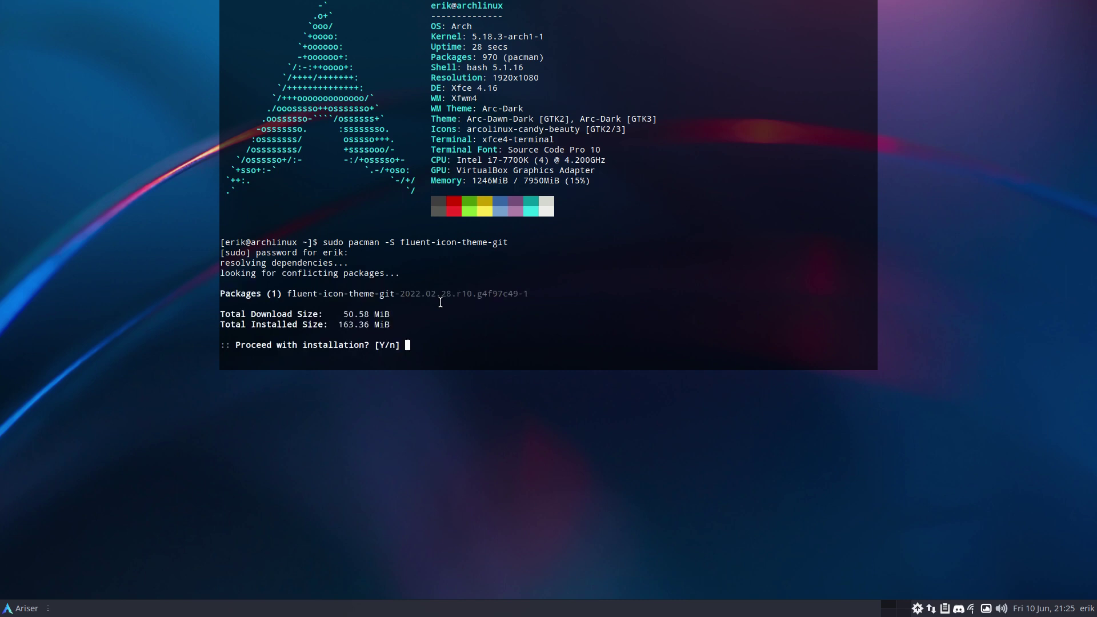
key("Return")
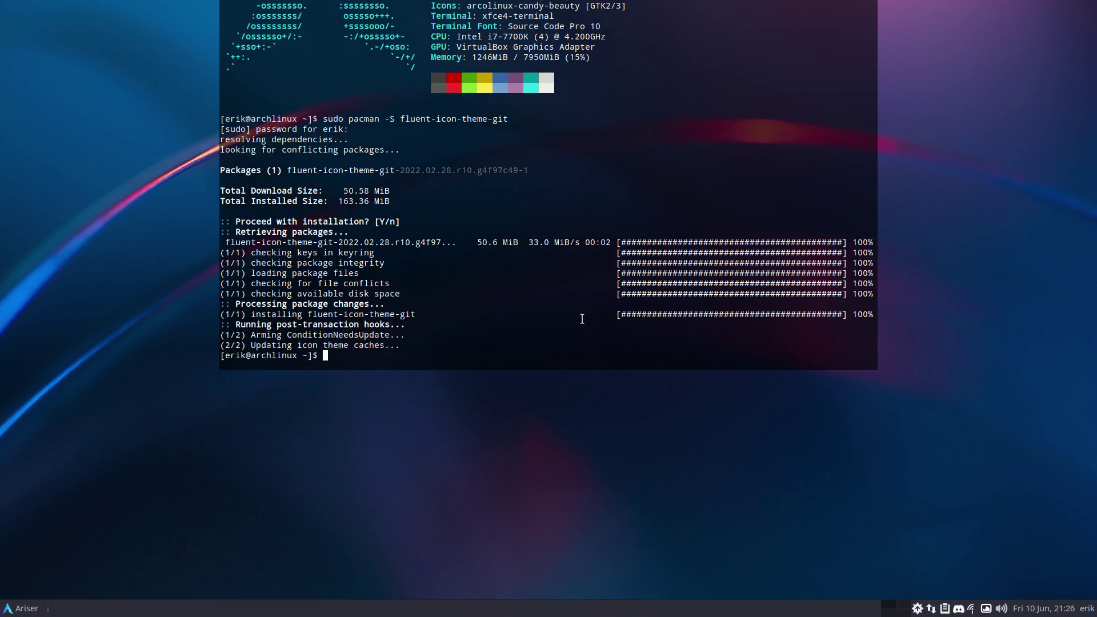
Step: Hide the drop-down terminal and show the Icons list in Settings Manager's Appearance
left_click(596, 449)
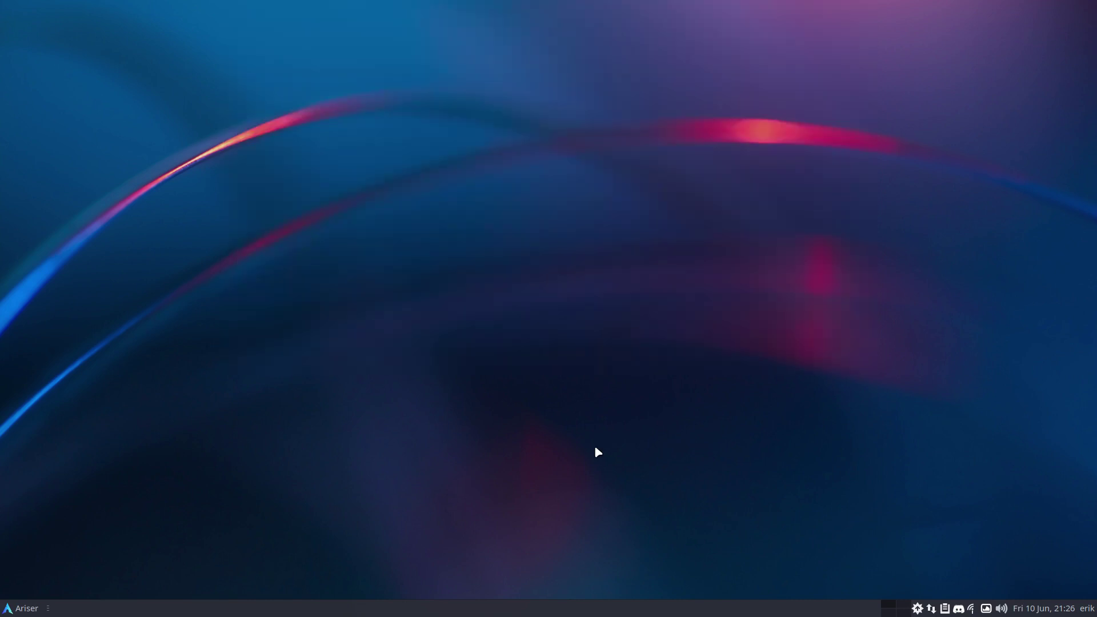
left_click(25, 608)
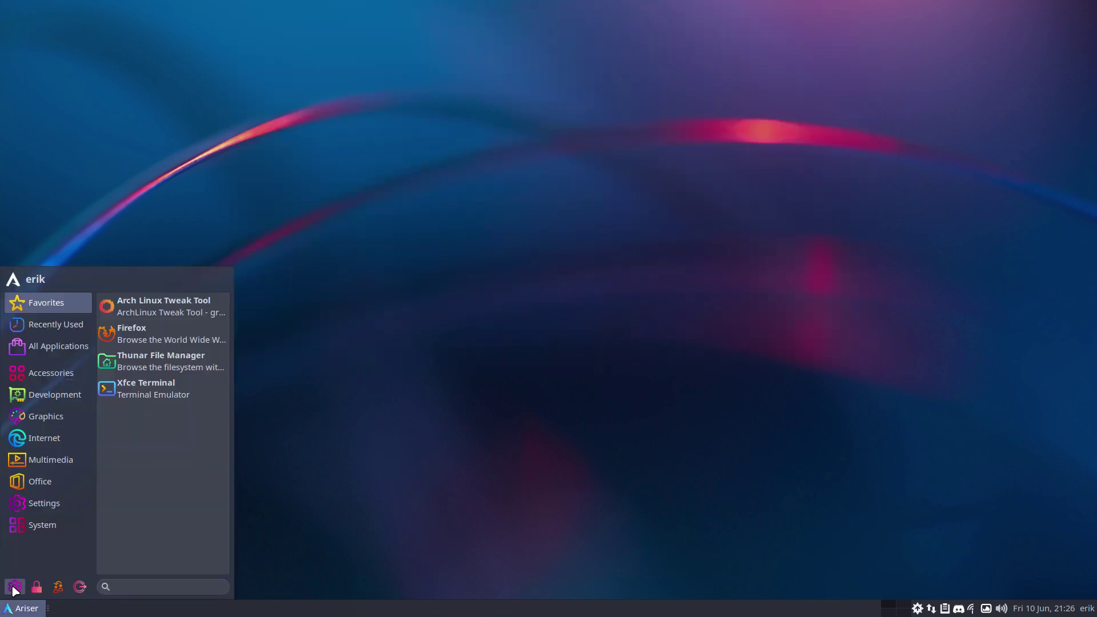
left_click(15, 586)
left_click(391, 140)
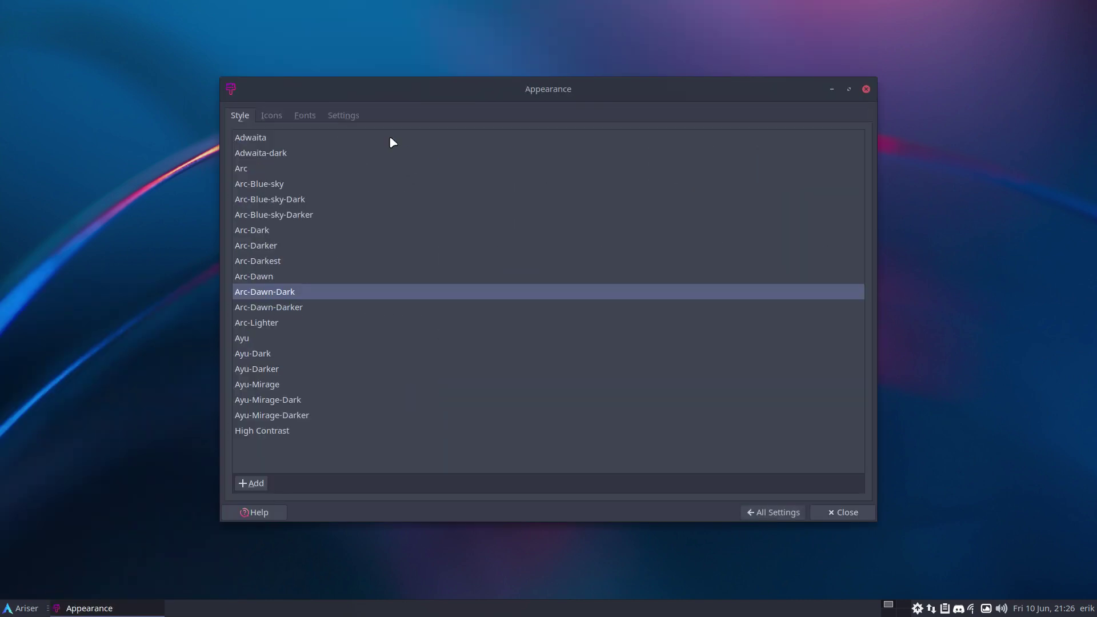
left_click(269, 115)
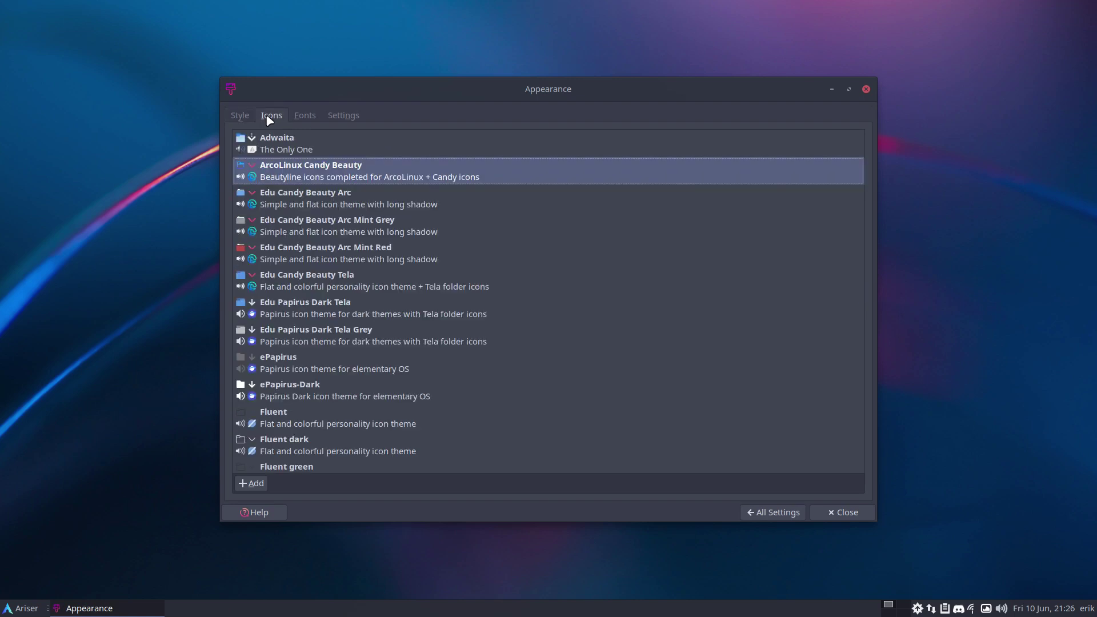
Step: Preview Fluent, Fluent dark, Fluent green and Fluent green dark, leaving Fluent grey applied
left_click(284, 426)
left_click(330, 449)
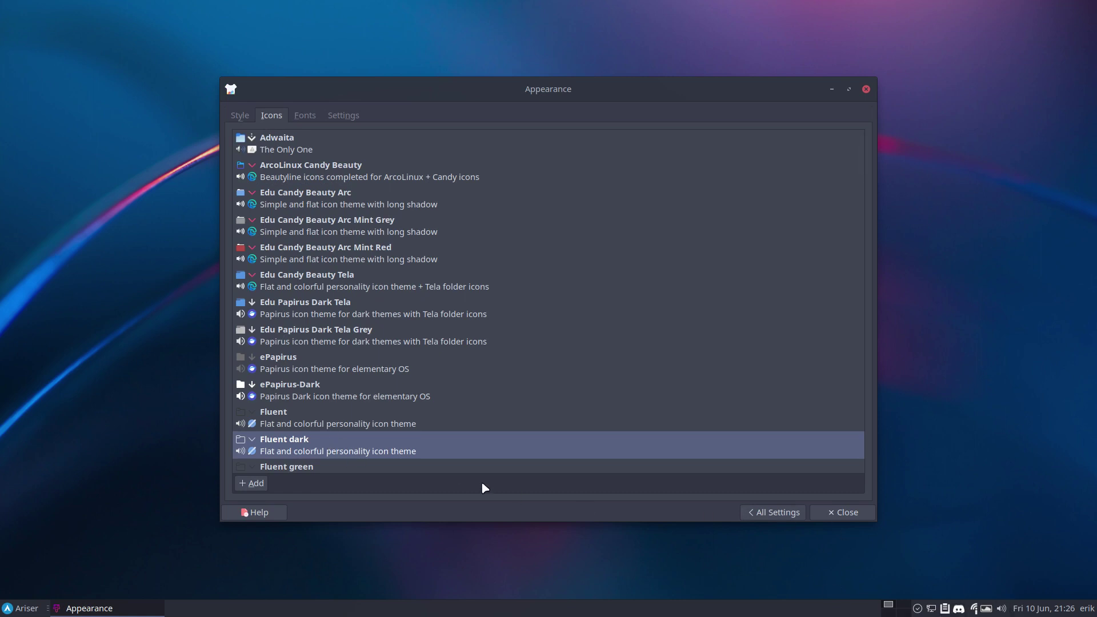
left_click(361, 430)
left_click(357, 456)
scroll(373, 423, "down", 2)
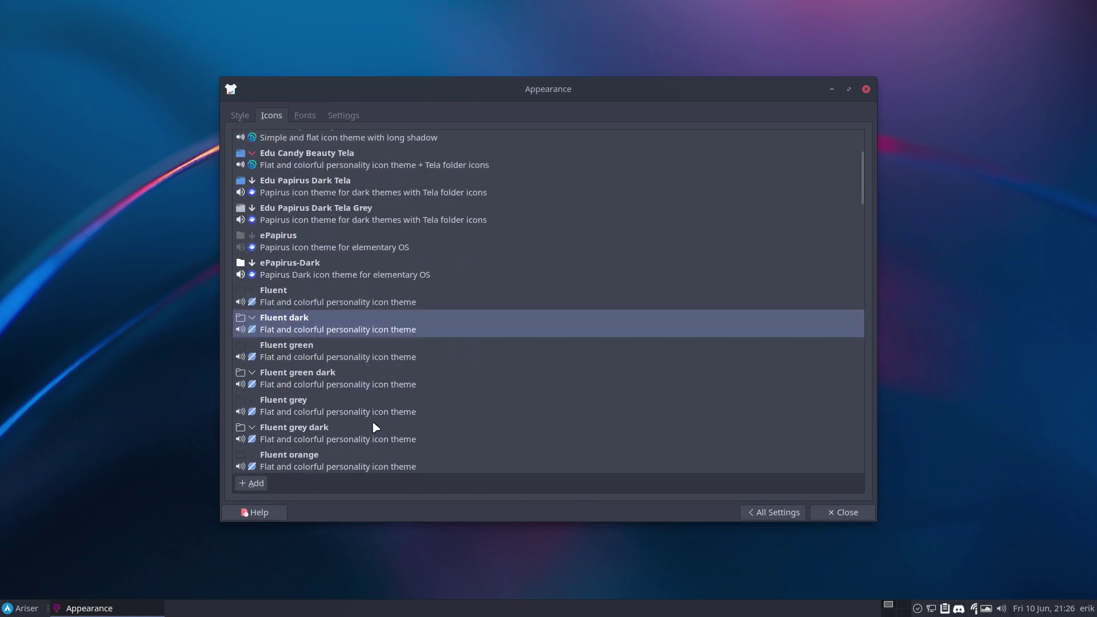
left_click(321, 359)
left_click(324, 331)
left_click(313, 381)
left_click(314, 407)
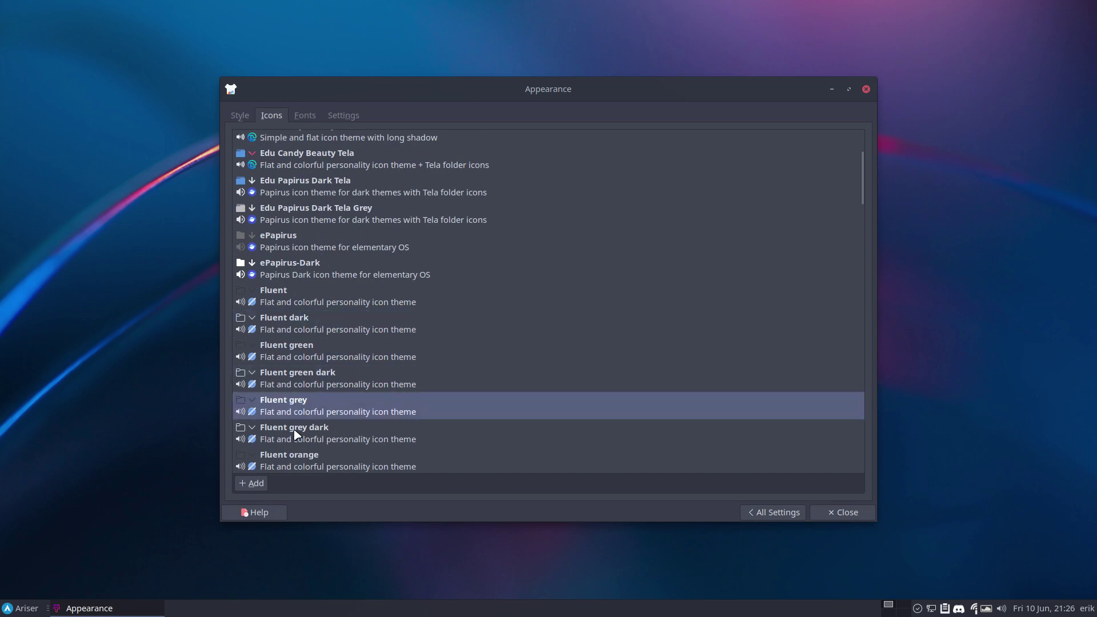
left_click(20, 608)
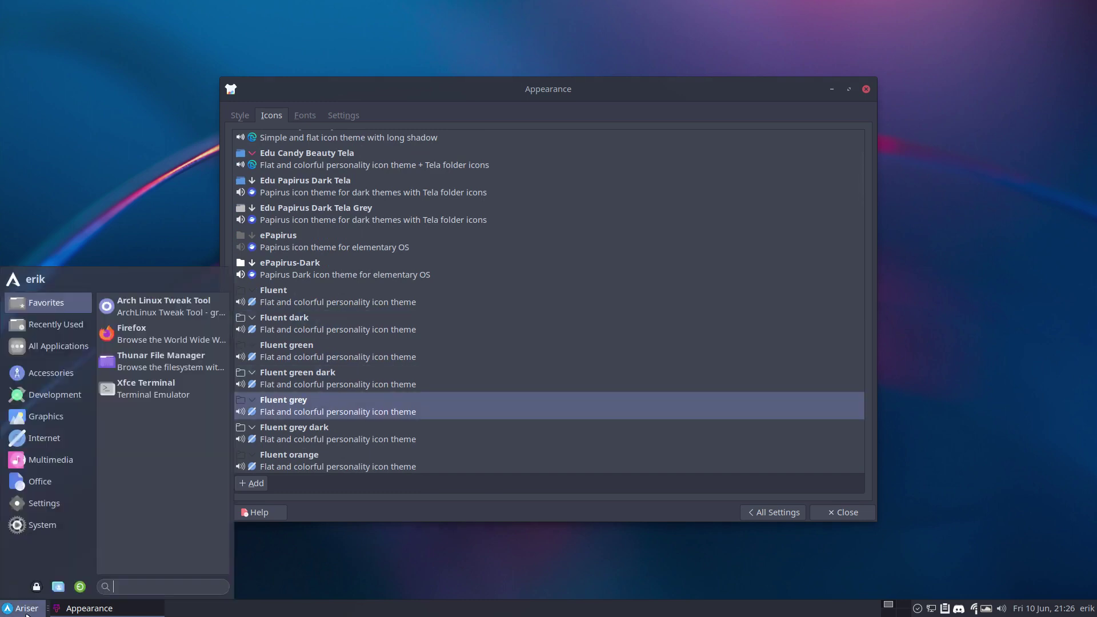
Step: Launch Thunar at the top right and move the icon settings window lower left
left_click(153, 360)
left_click_drag(615, 91, 889, 10)
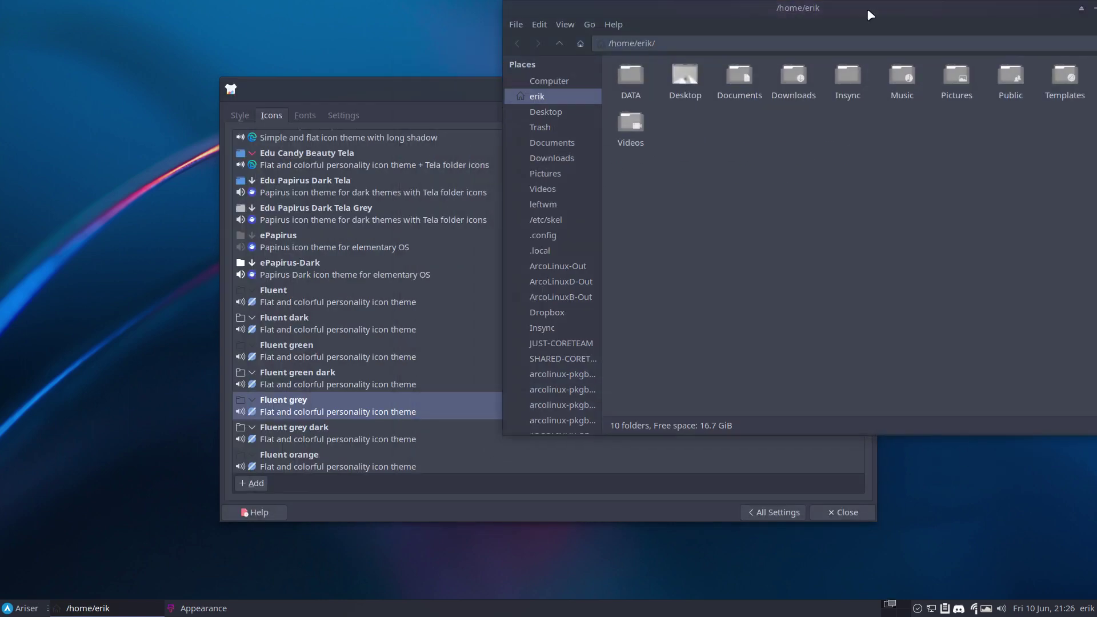
left_click_drag(443, 80, 255, 167)
Step: Preview Fluent green, dark, green dark, grey dark, orange, orange dark, pink, pink dark and purple icons
left_click(163, 456)
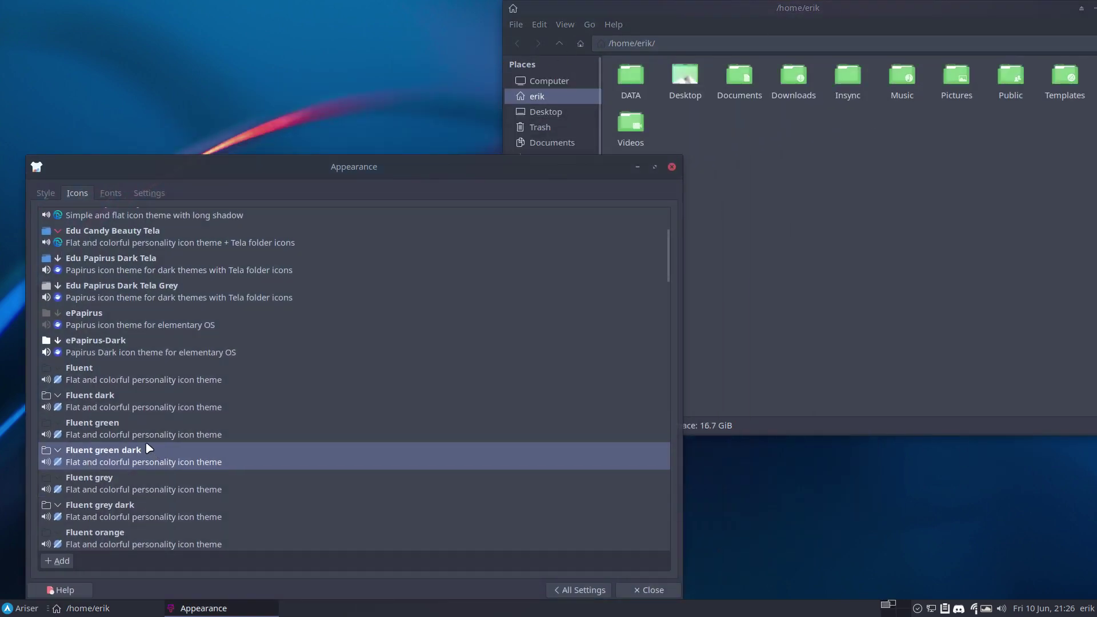
left_click(143, 433)
left_click(142, 407)
left_click(133, 455)
left_click(129, 510)
left_click(133, 535)
scroll(135, 523, "down", 2)
left_click(133, 411)
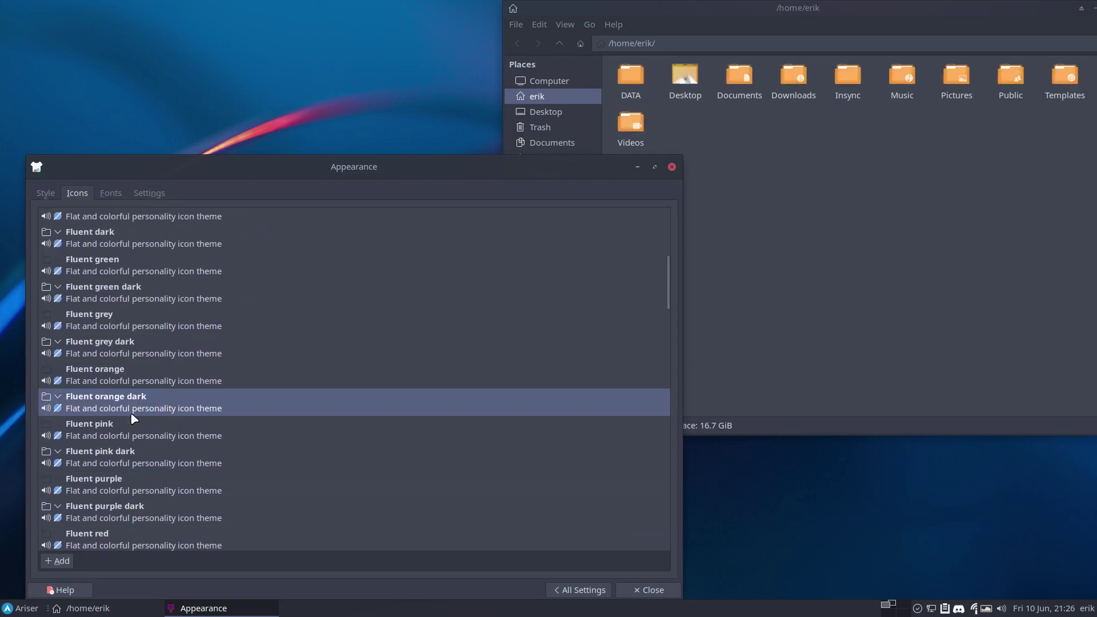
left_click(132, 428)
left_click(134, 454)
left_click(131, 487)
scroll(134, 469, "down", 2)
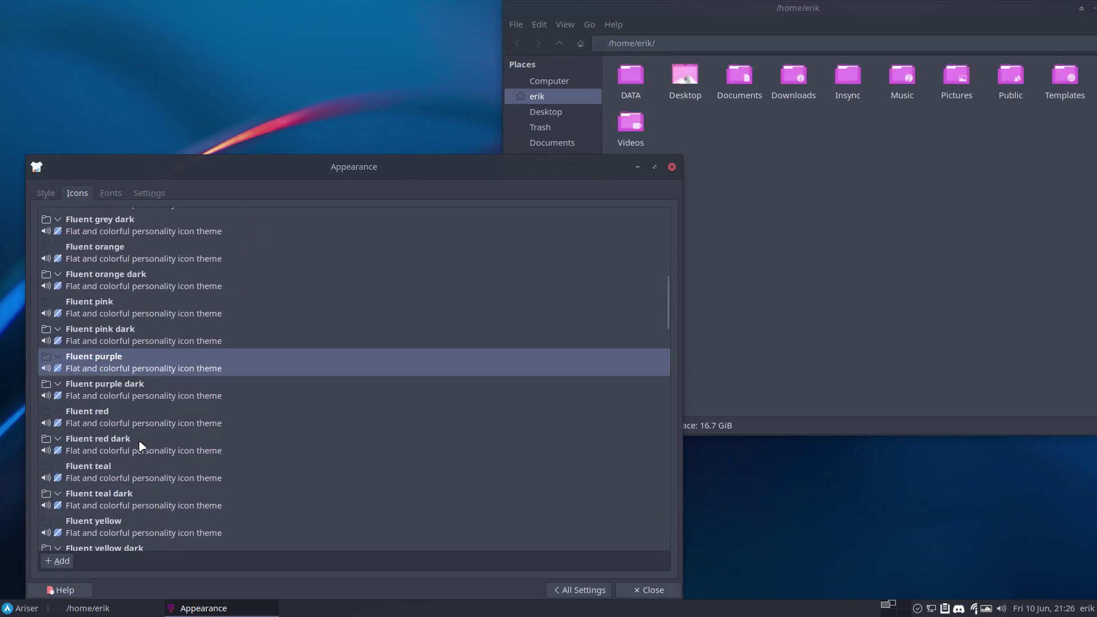
Step: Preview Fluent purple dark, red, red dark, teal, teal dark and yellow, then apply Fluent dark
left_click(139, 387)
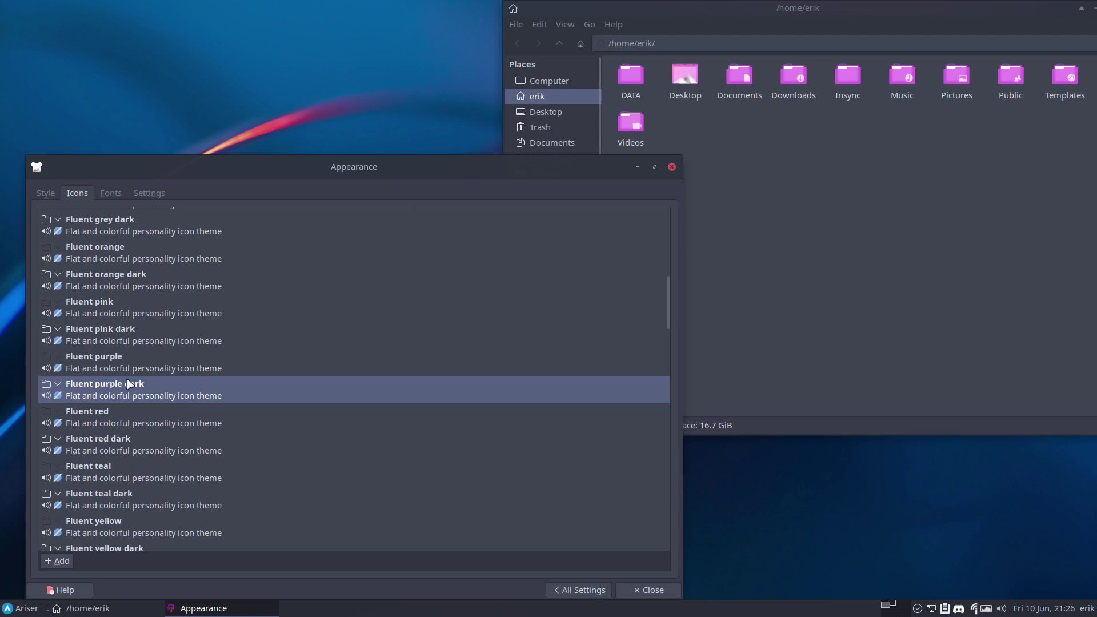
left_click(123, 419)
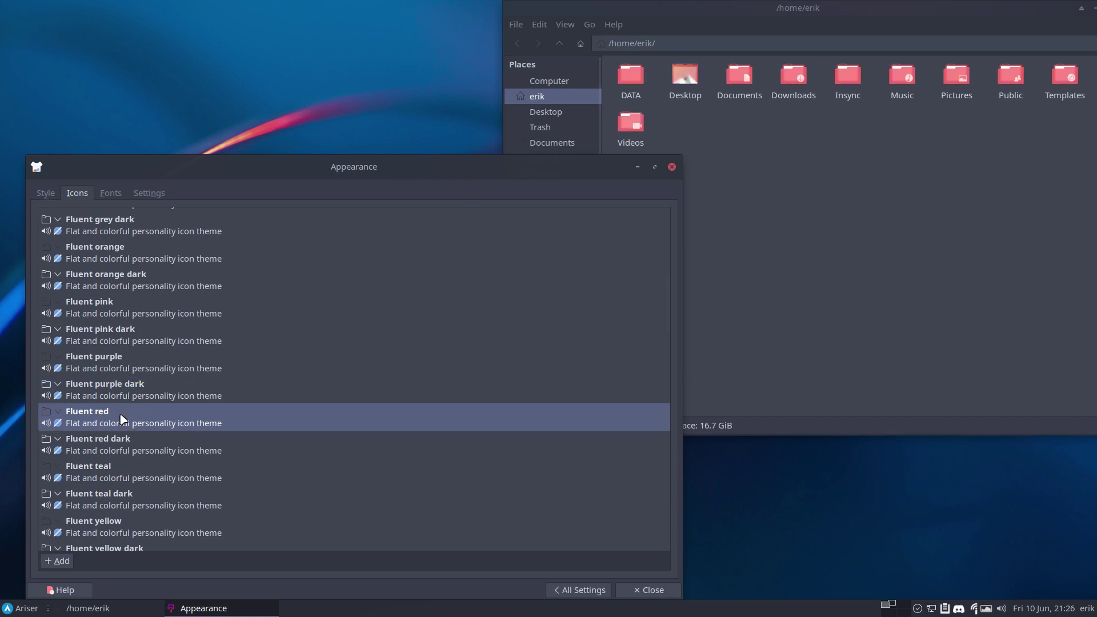
left_click(118, 447)
left_click(120, 472)
left_click(137, 505)
left_click(141, 523)
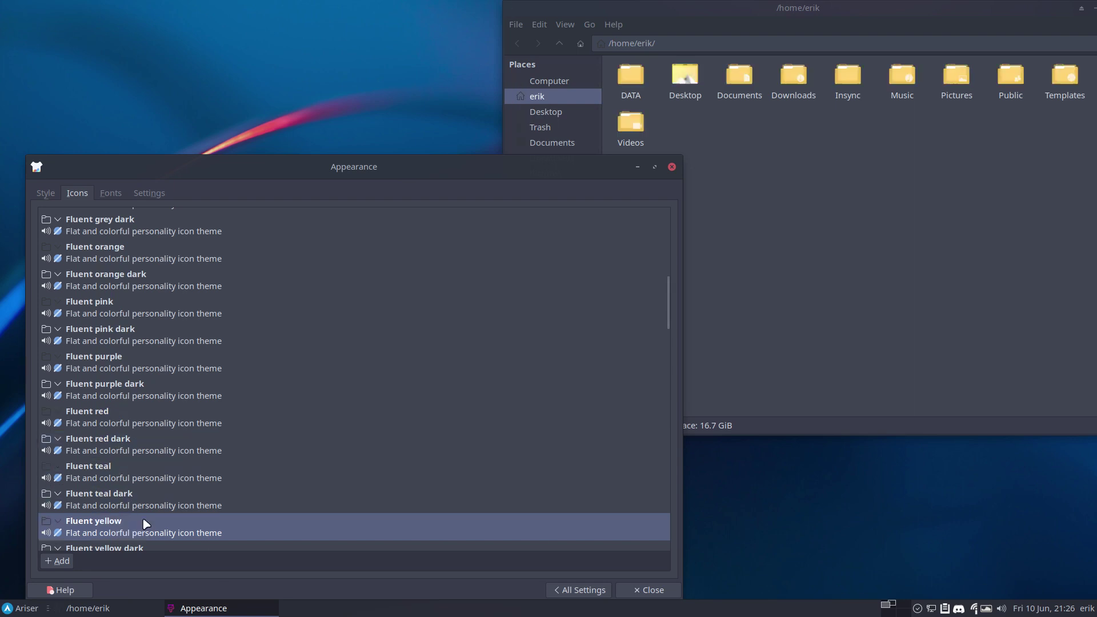
scroll(110, 453, "down", 5)
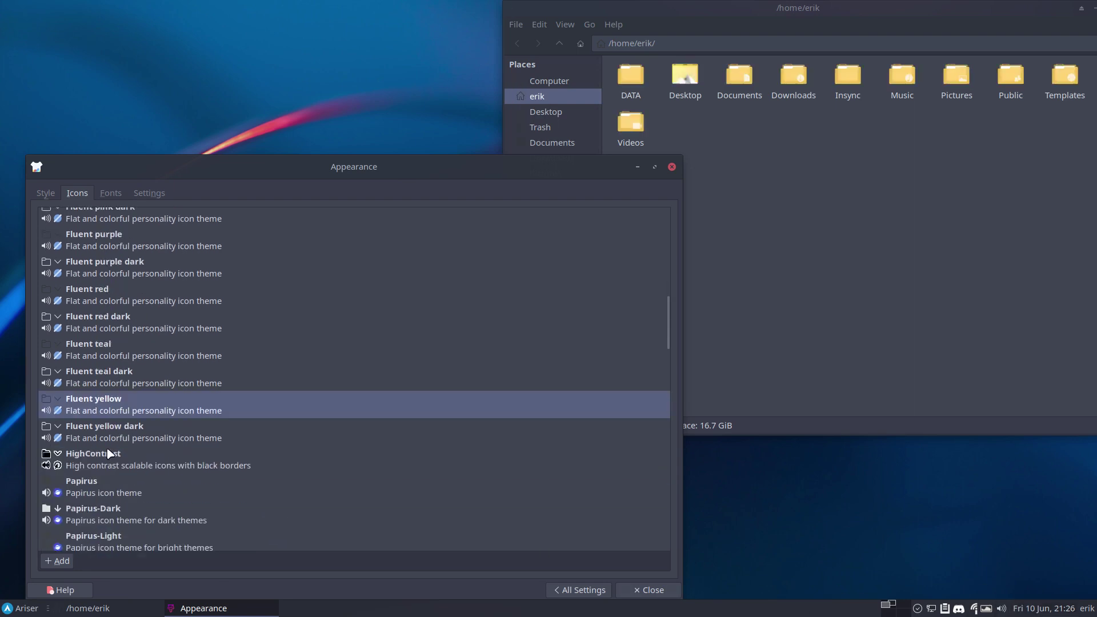
scroll(110, 453, "up", 6)
scroll(110, 453, "up", 3)
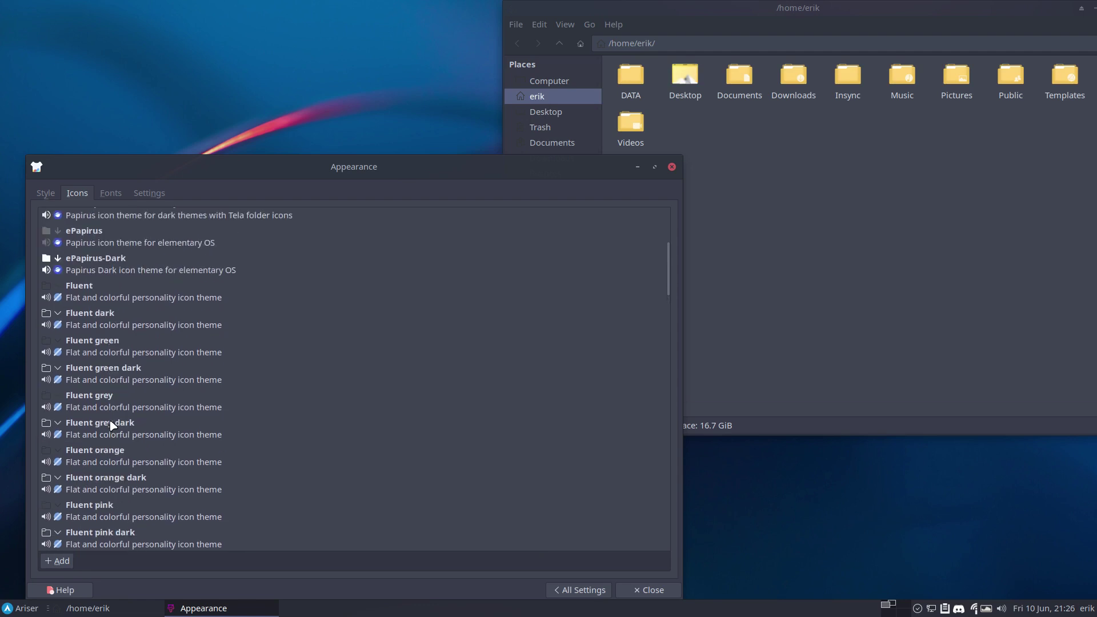
left_click(111, 359)
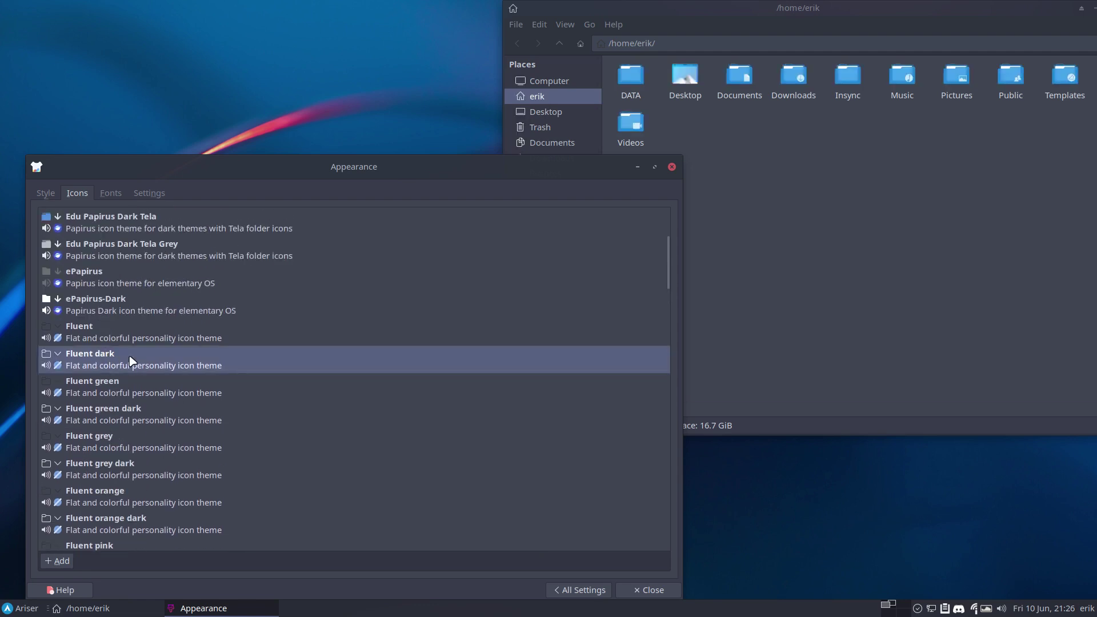
Step: Close Appearance and view the Fluent dark home folders in Thunar at several icon sizes, then in list view and back to icons
left_click(672, 168)
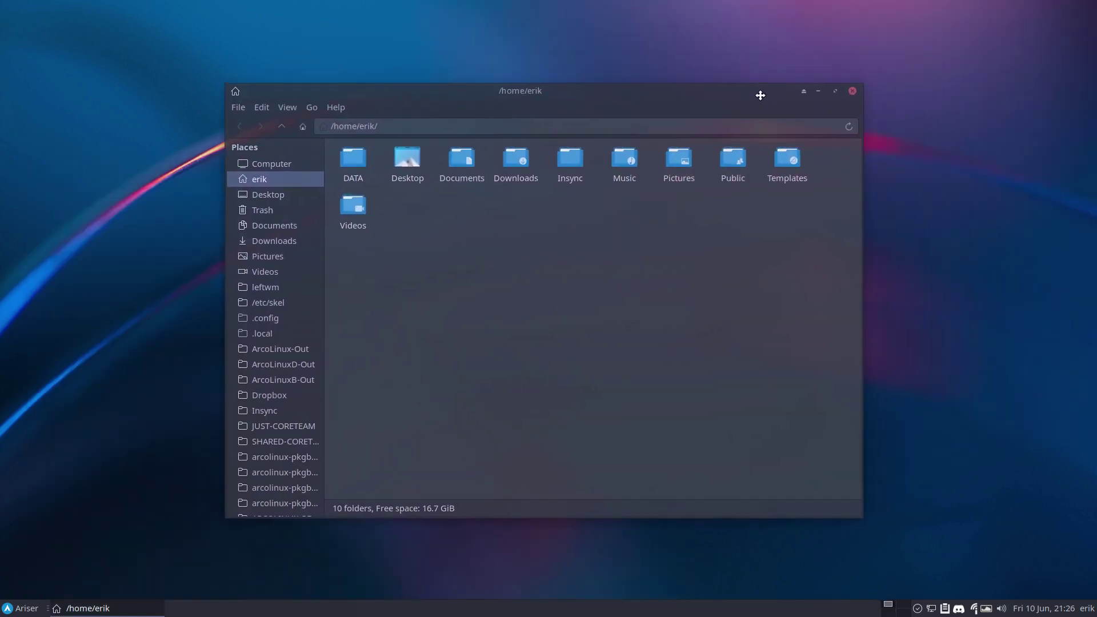
scroll(639, 259, "up", 3)
scroll(639, 259, "up", 3)
scroll(639, 259, "down", 6)
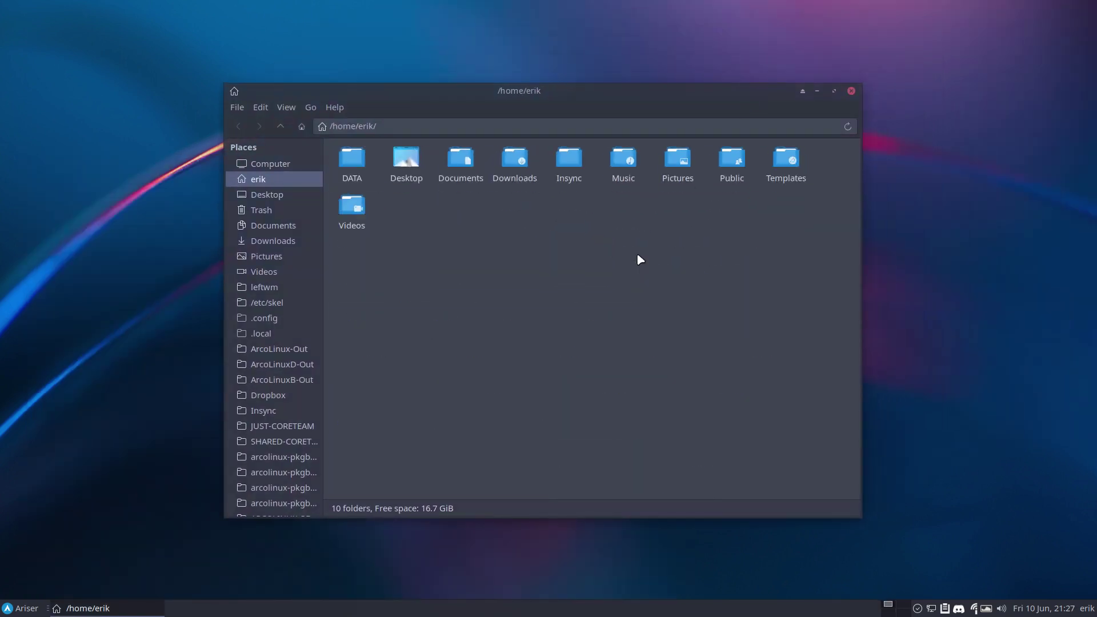
scroll(638, 255, "up", 1)
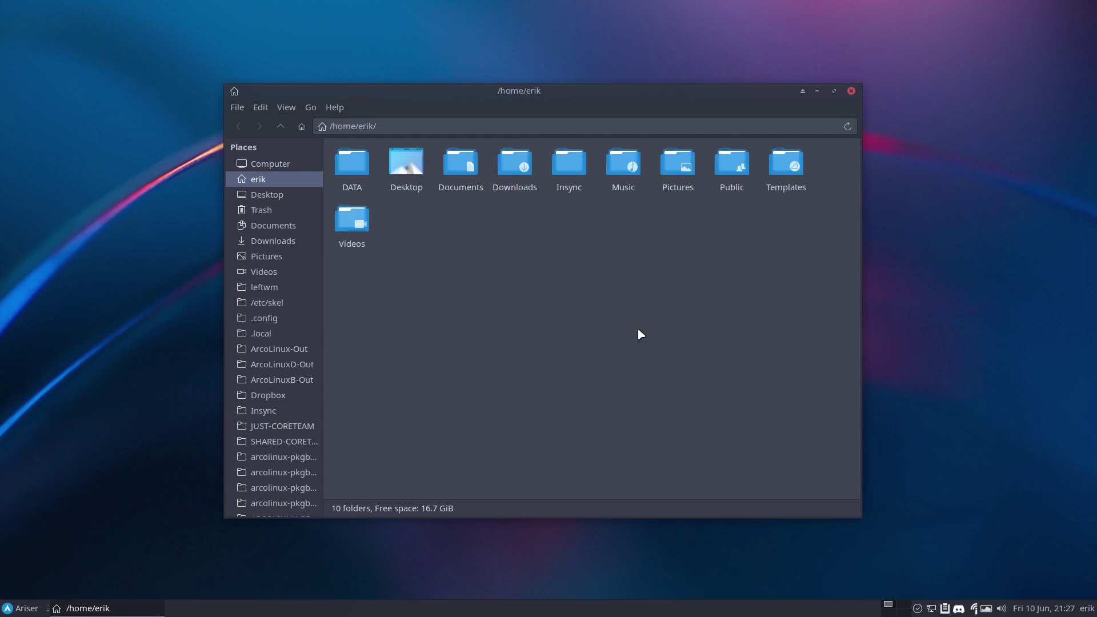
key("ctrl+2")
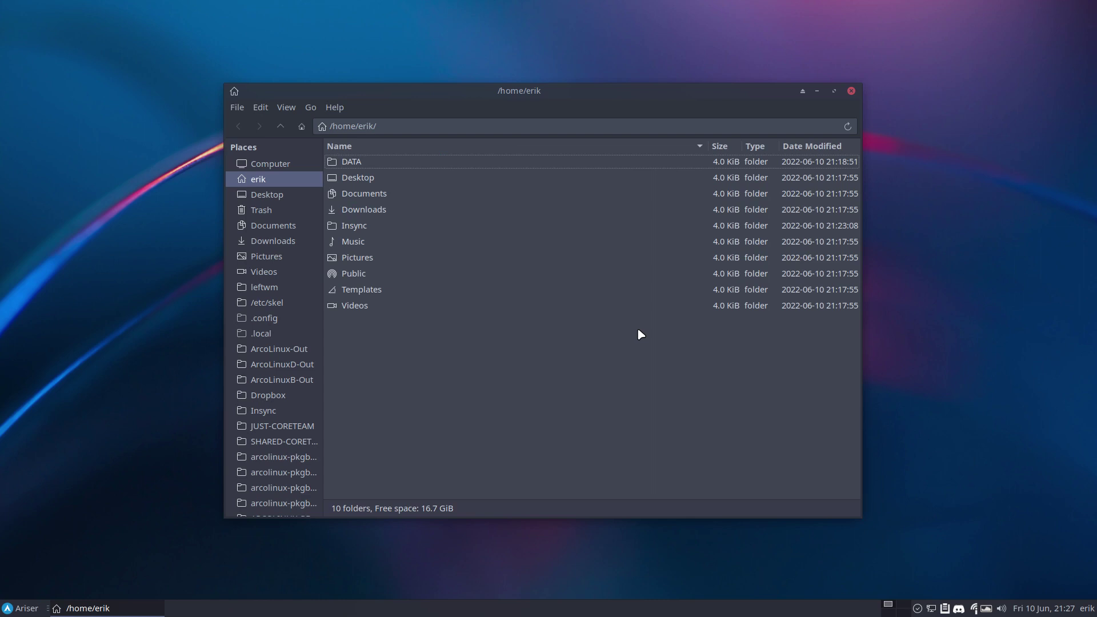
key("ctrl+1")
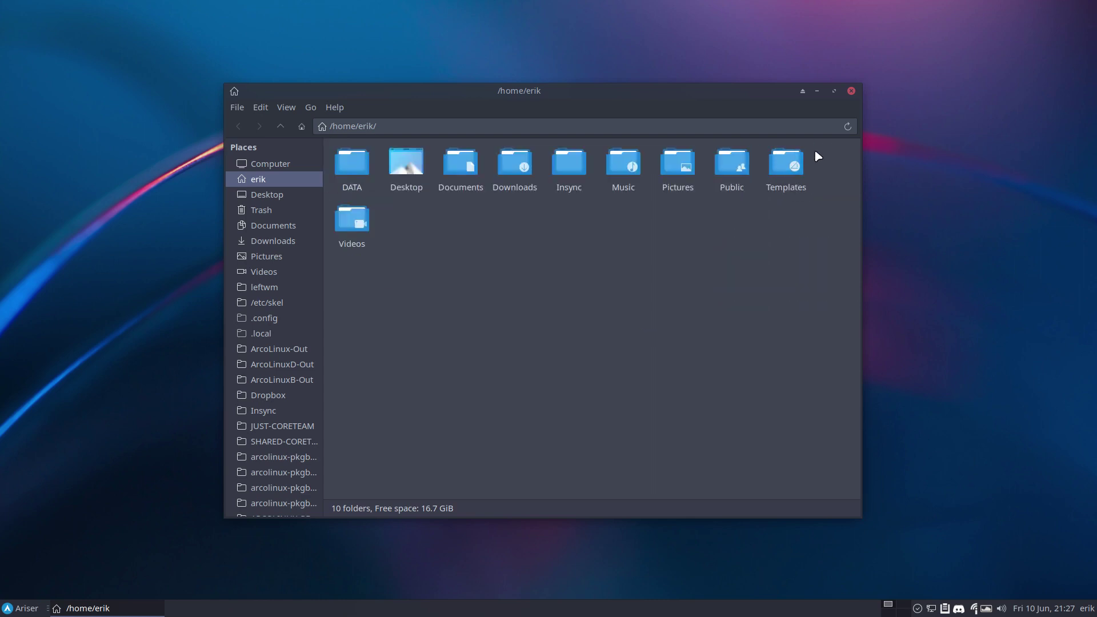
Step: Close the Thunar file manager window
left_click(851, 90)
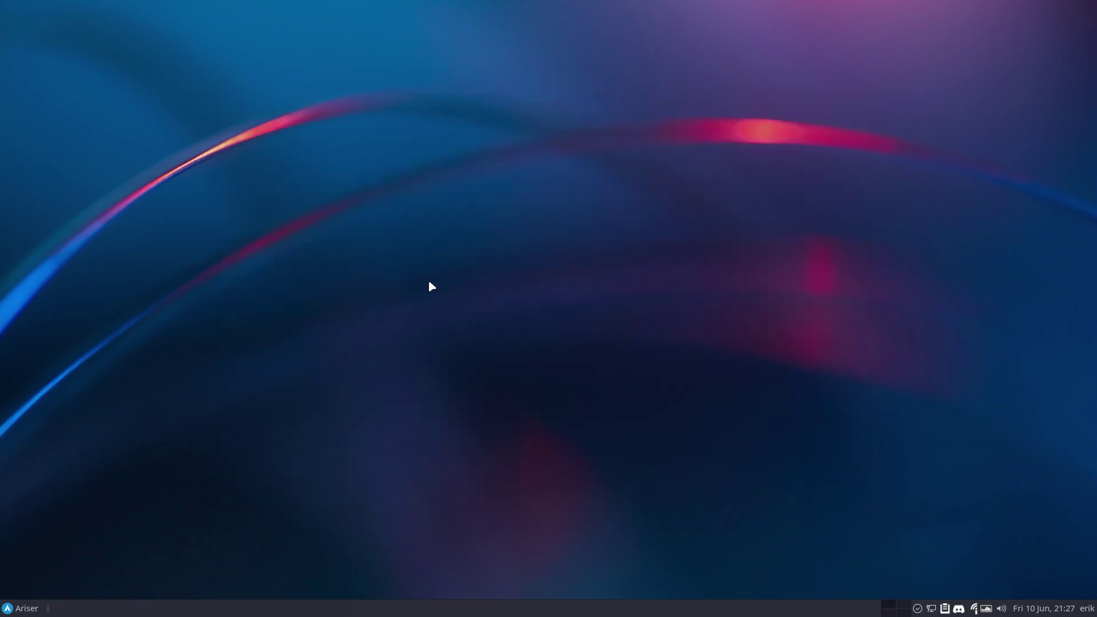
Step: Open an Alacritty terminal whose neofetch output lists Fluent-dark as the icon theme
key("super+Return")
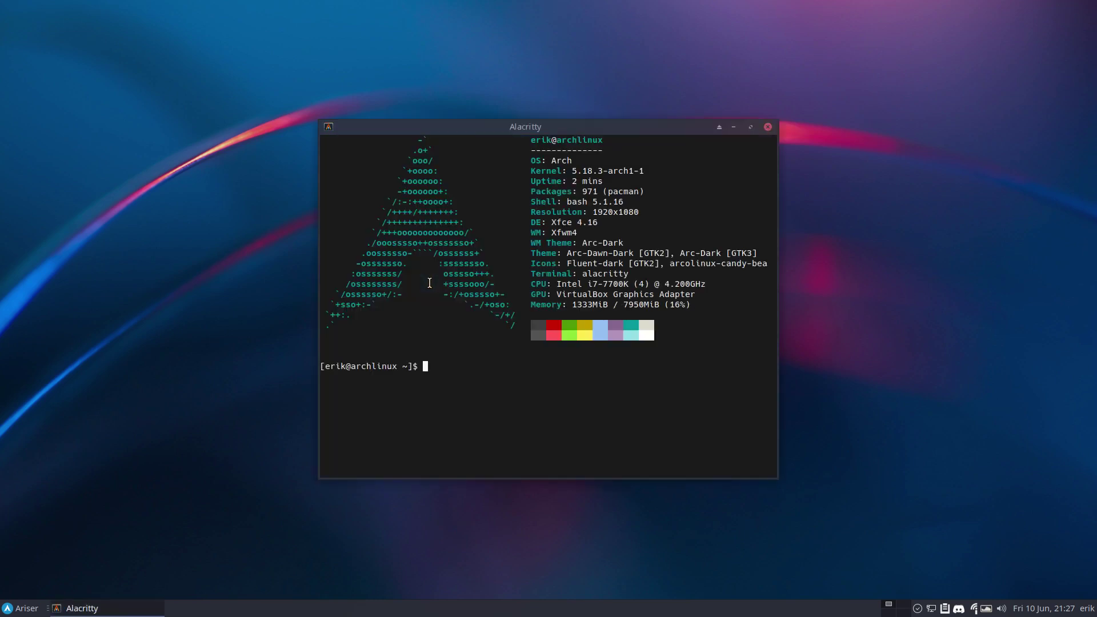